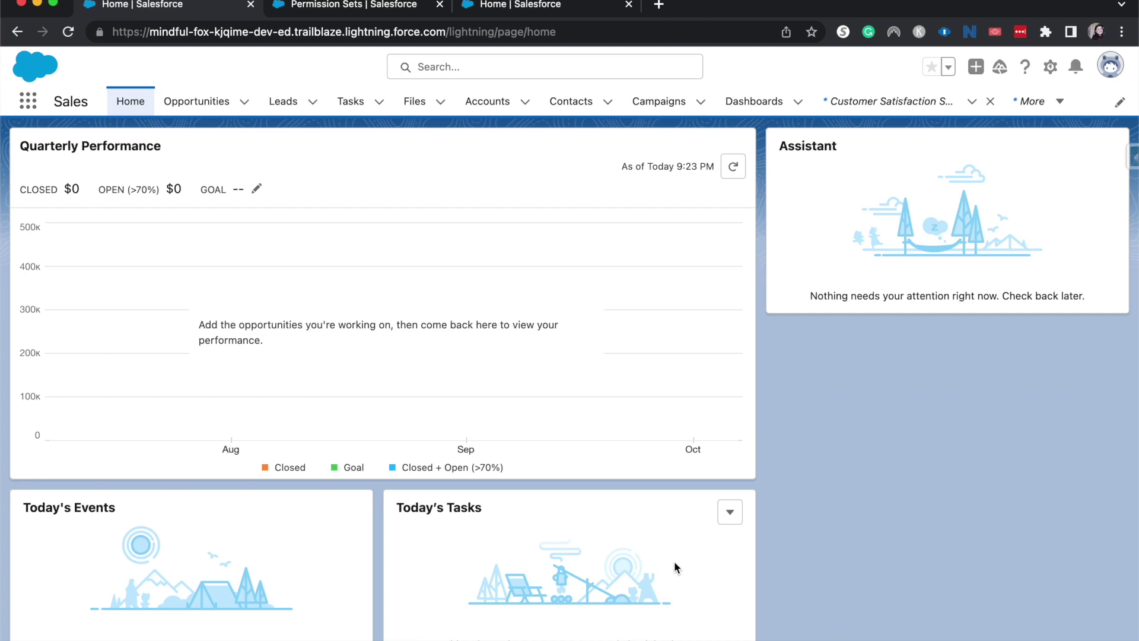
Find Surveys through the App Launcher ('sur') and open Create new opp's latest version.
key("ctrl+Tab")
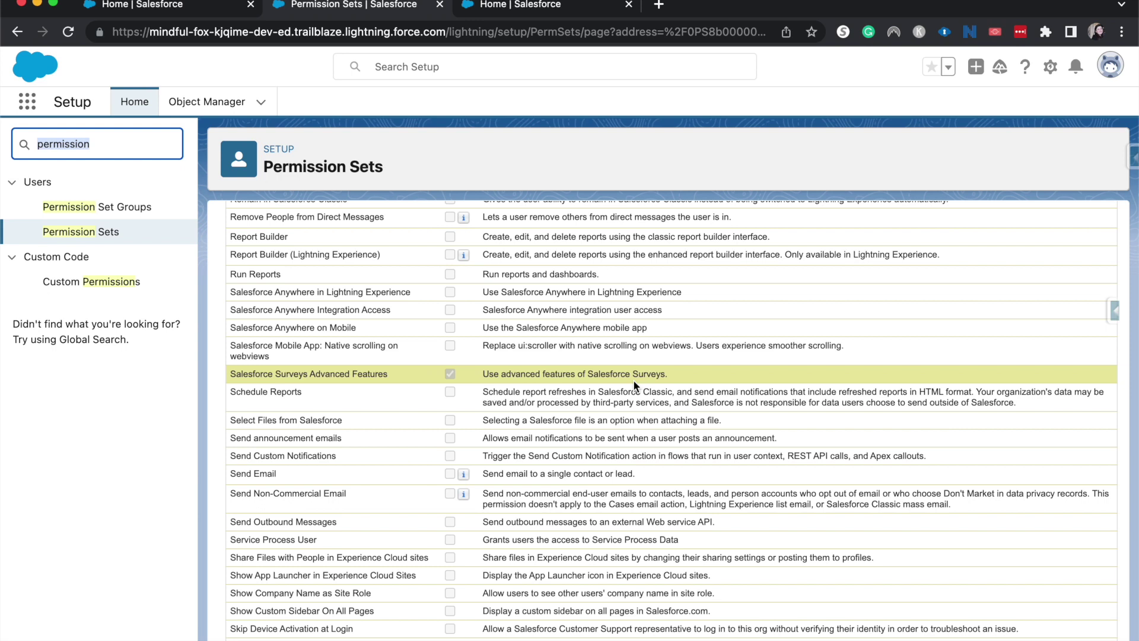
key("super+1")
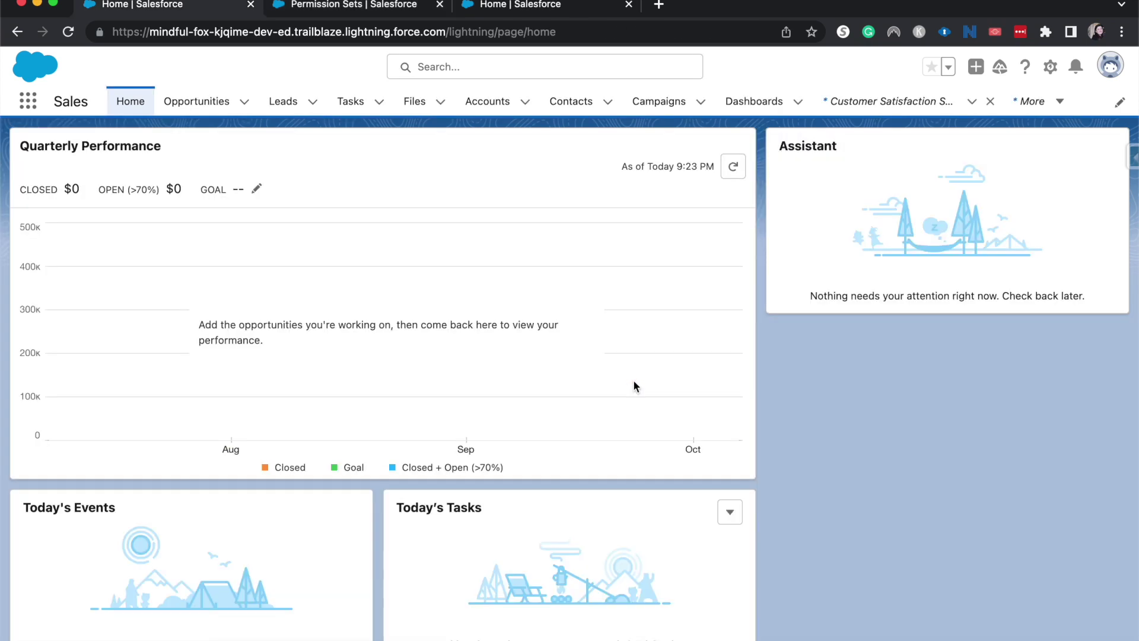
left_click(30, 105)
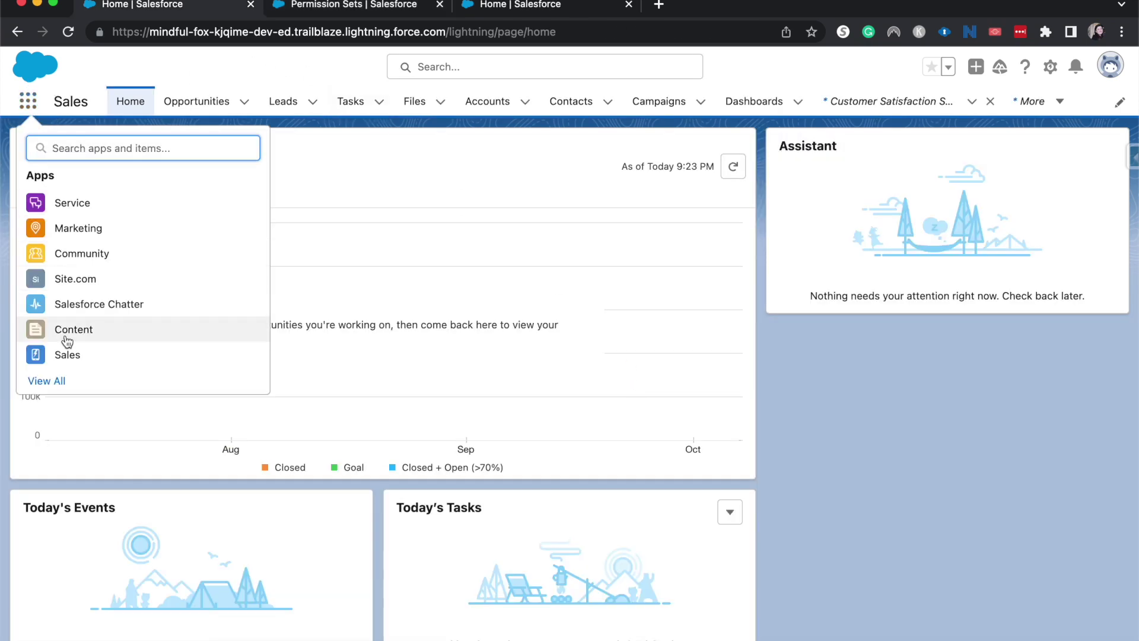
type("sur")
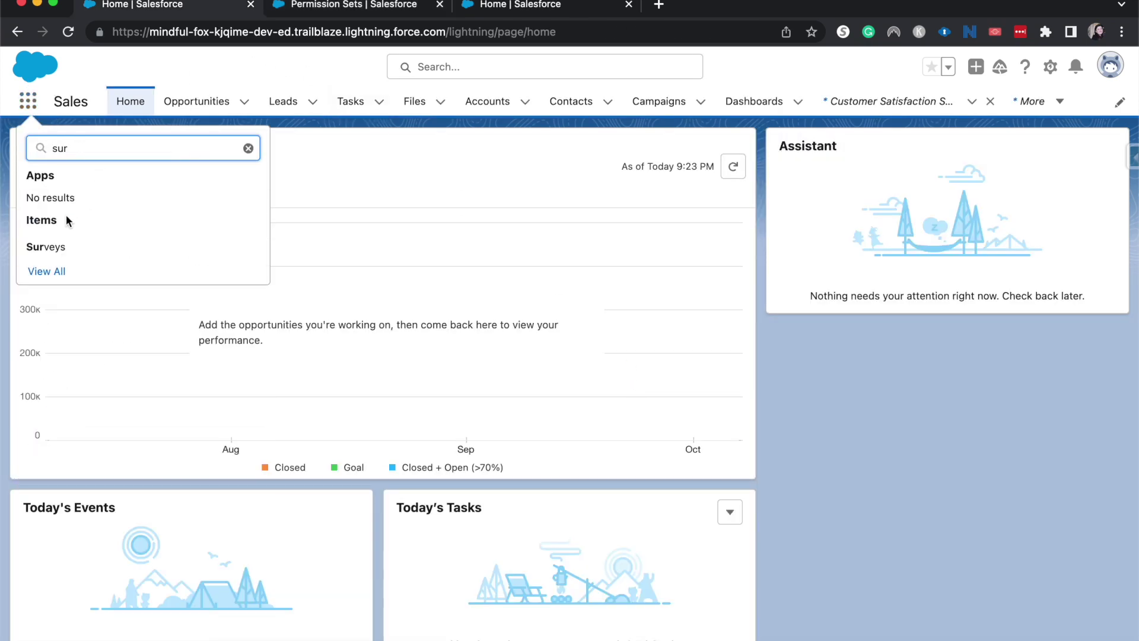
left_click(43, 246)
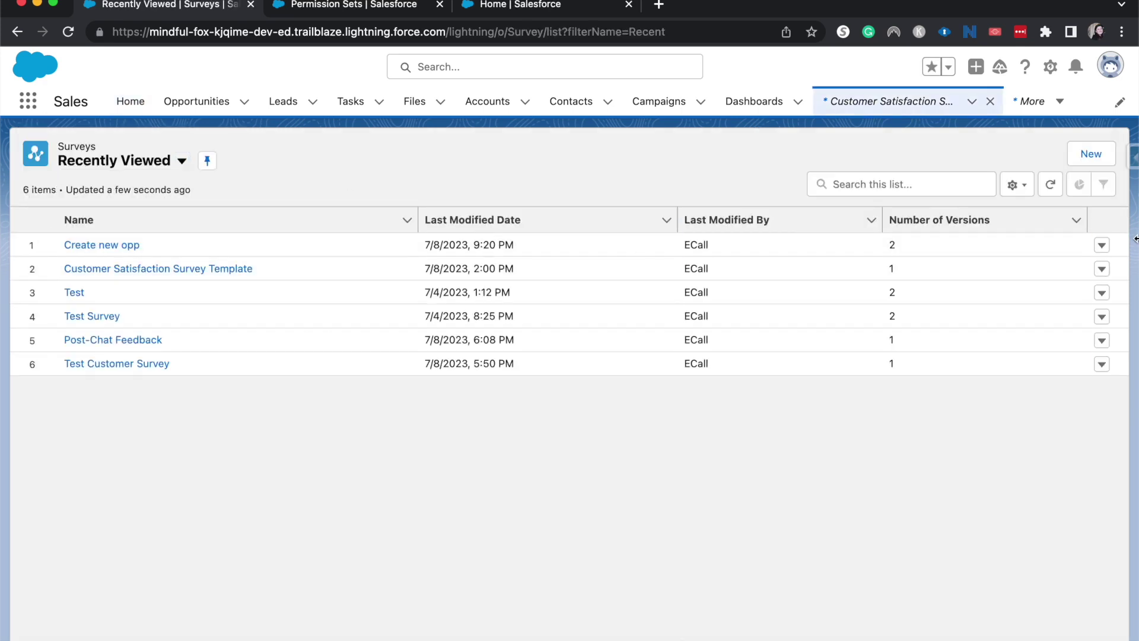
left_click(1102, 245)
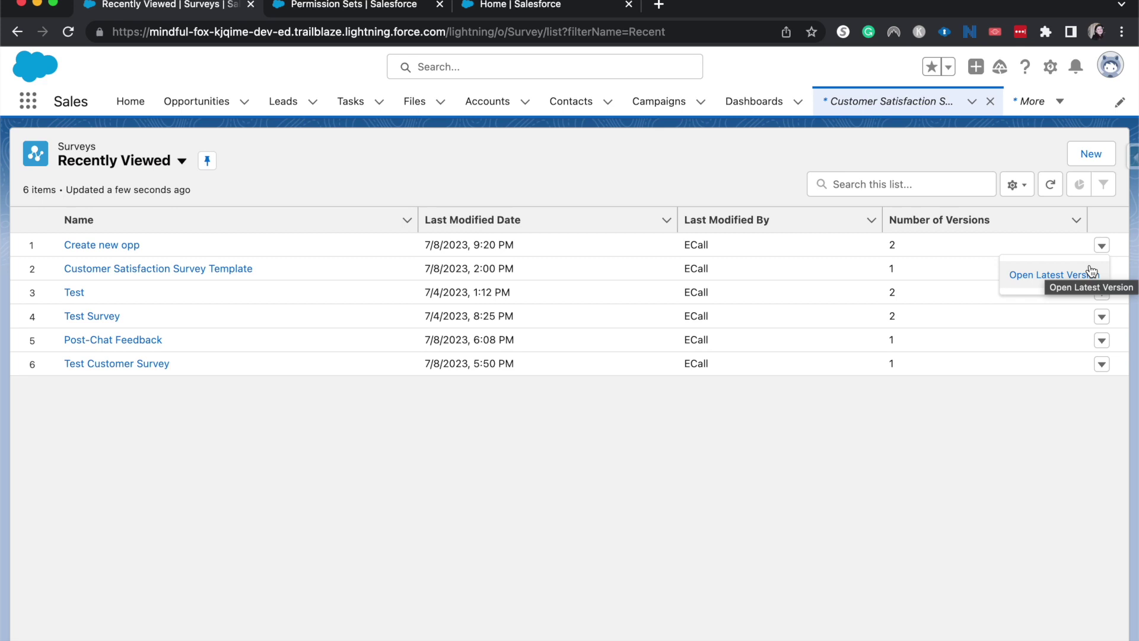
left_click(1081, 270)
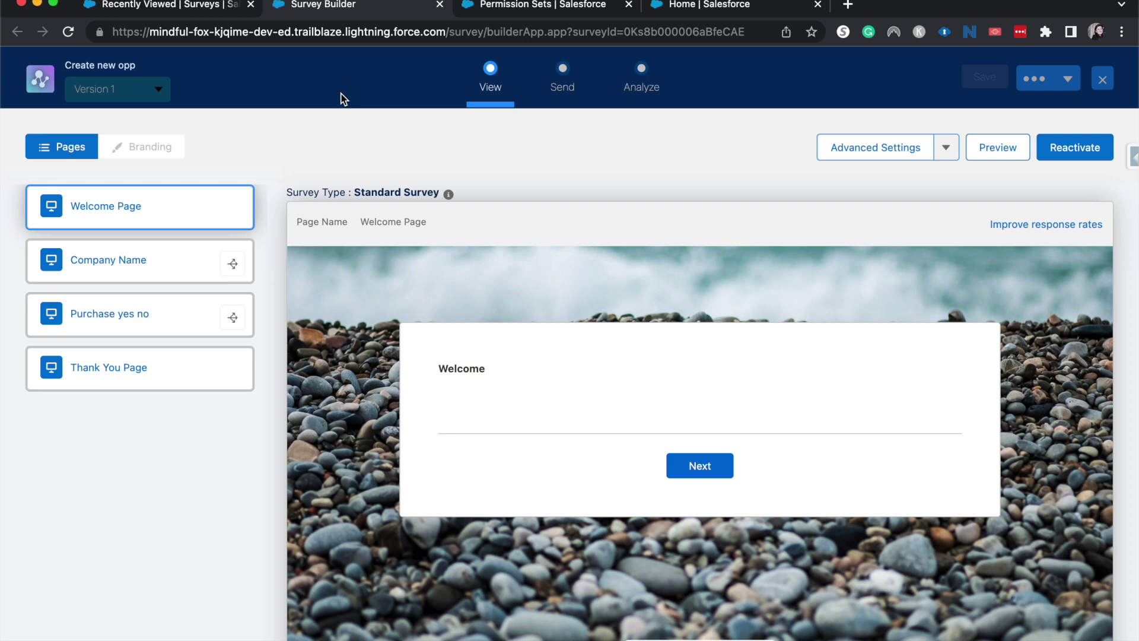
left_click(102, 279)
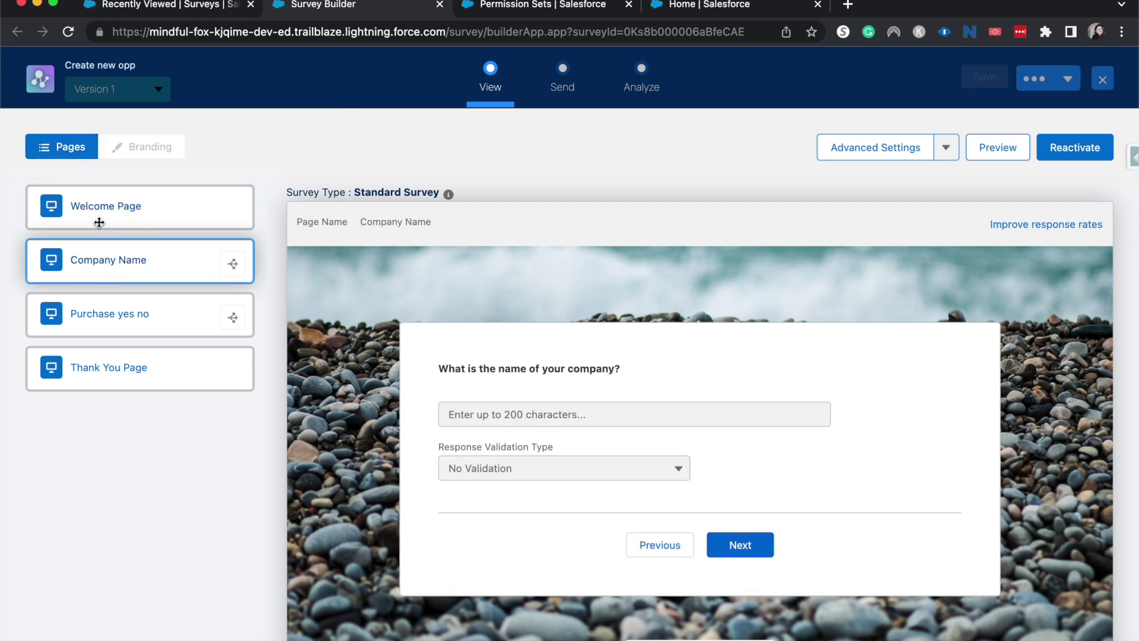
left_click(124, 216)
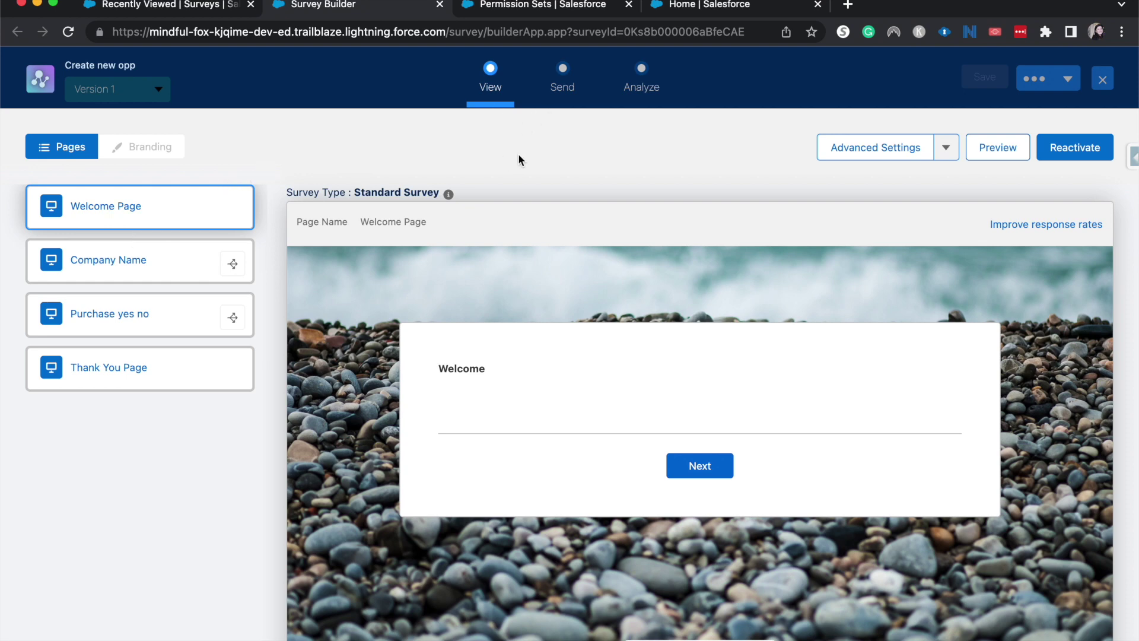
left_click(736, 9)
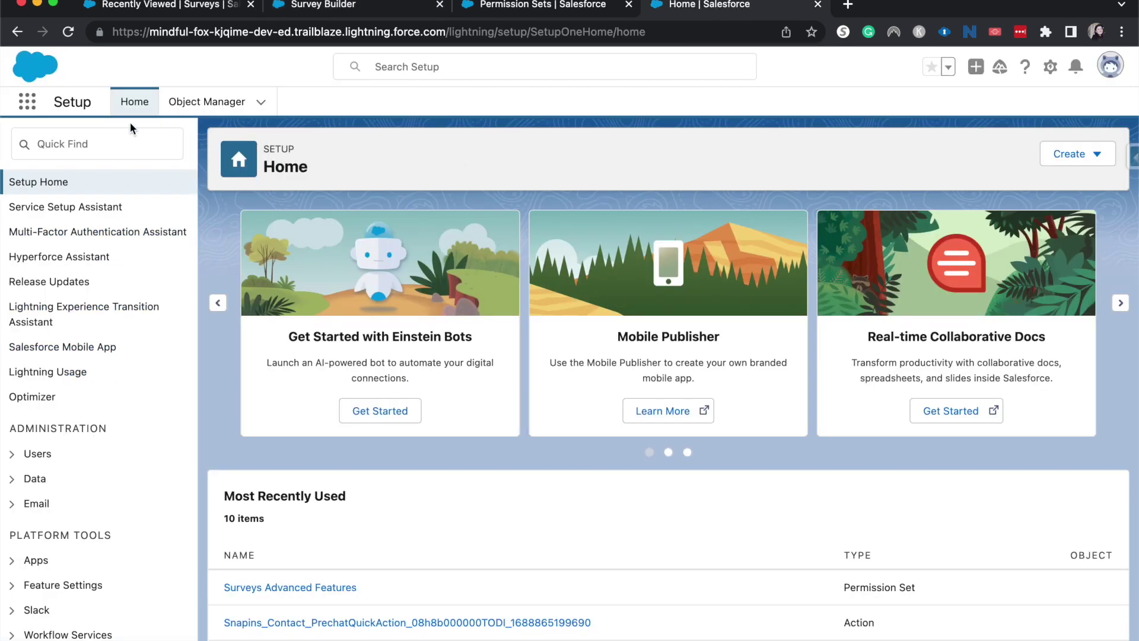
In Setup's Custom Notifications, add and save type 'New Survey Opportunity' with Desktop and Mobile channels.
left_click(132, 141)
type("c")
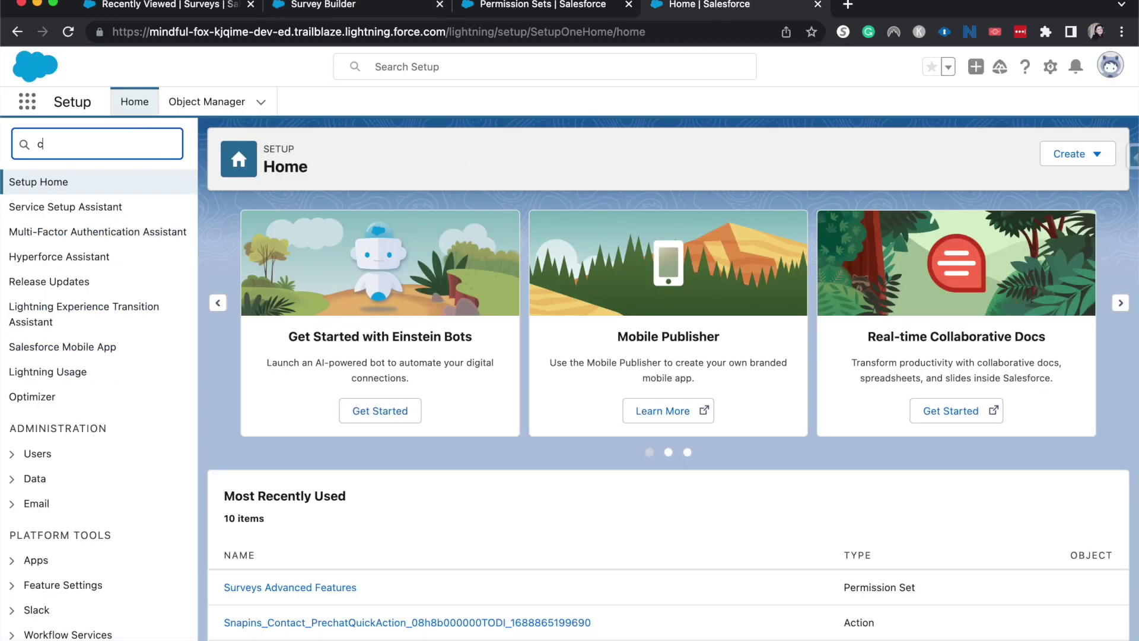
type("ustom")
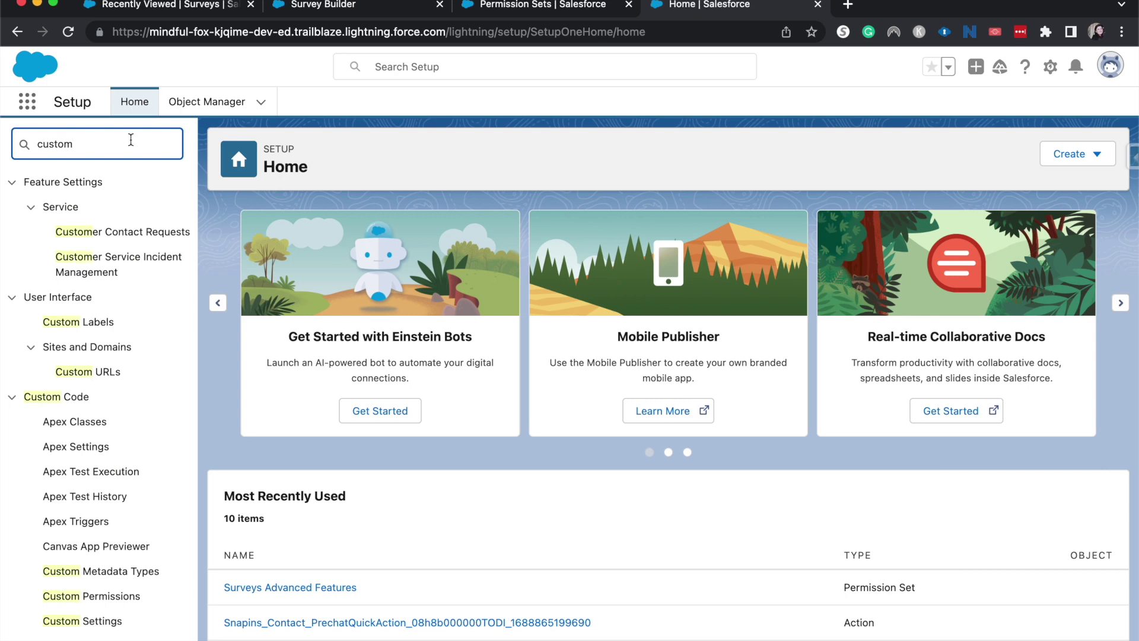
type(" not")
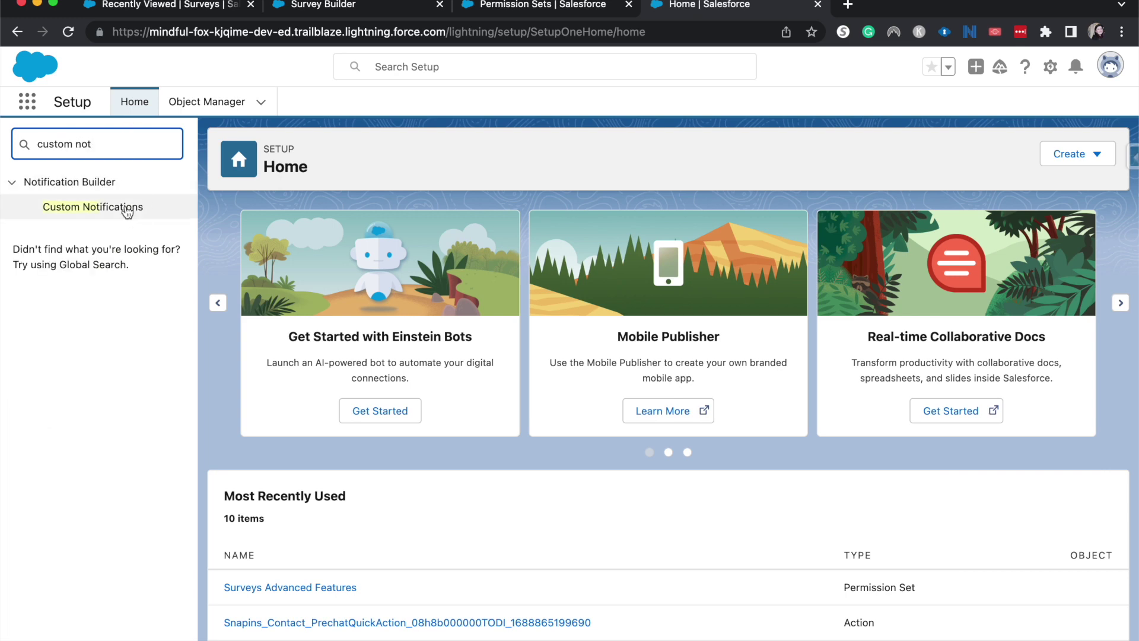
left_click(126, 207)
left_click(1092, 310)
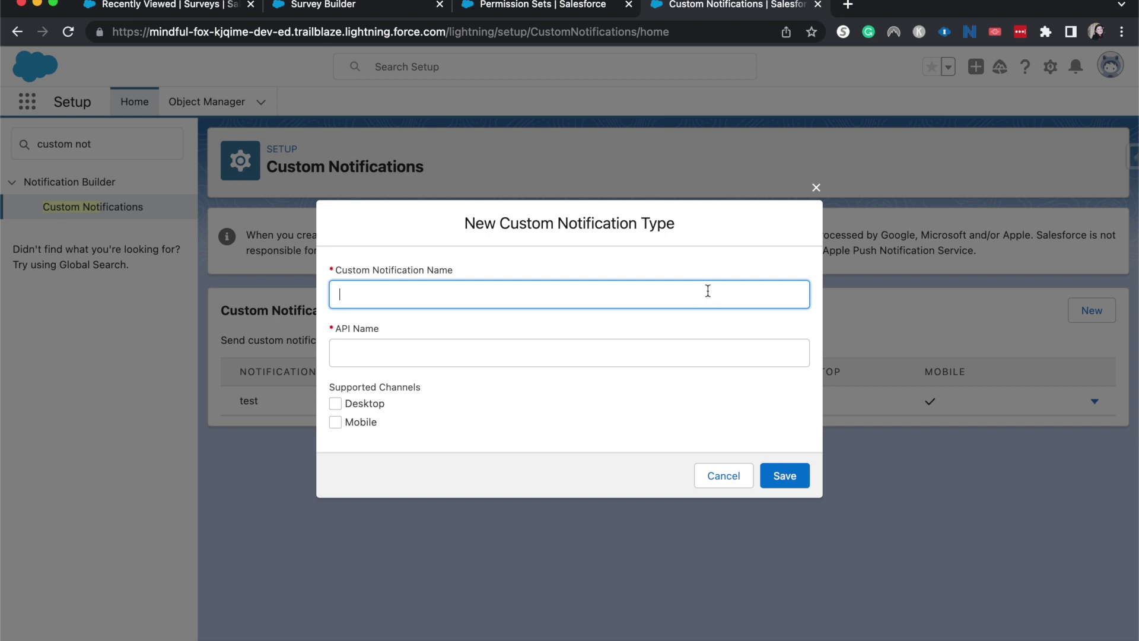
type("New Survey Opportunity")
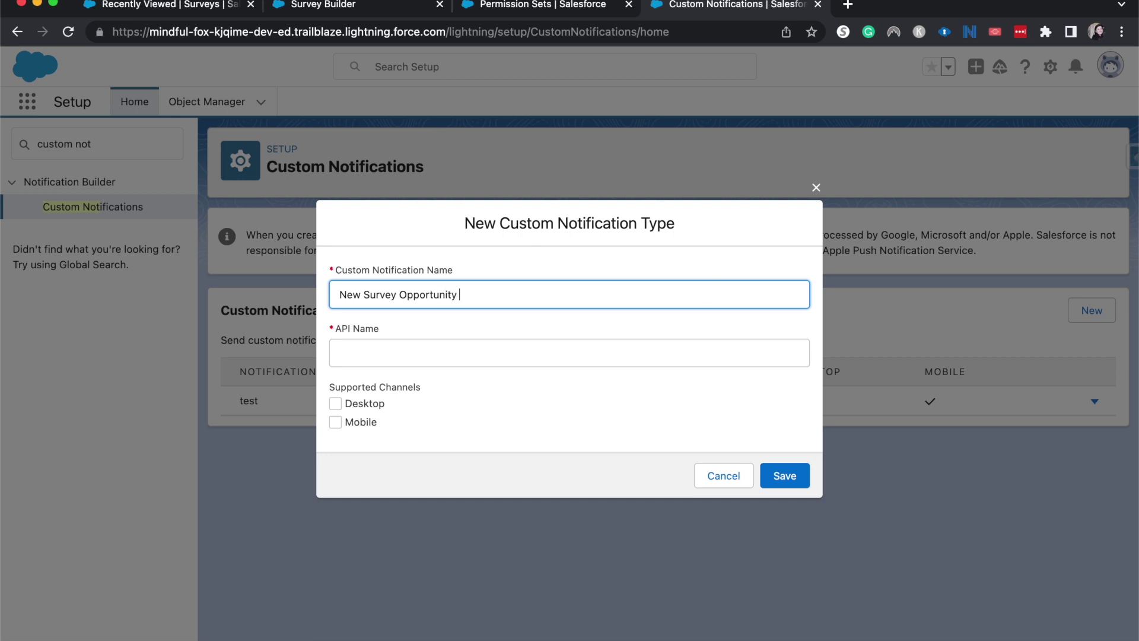
left_click(621, 378)
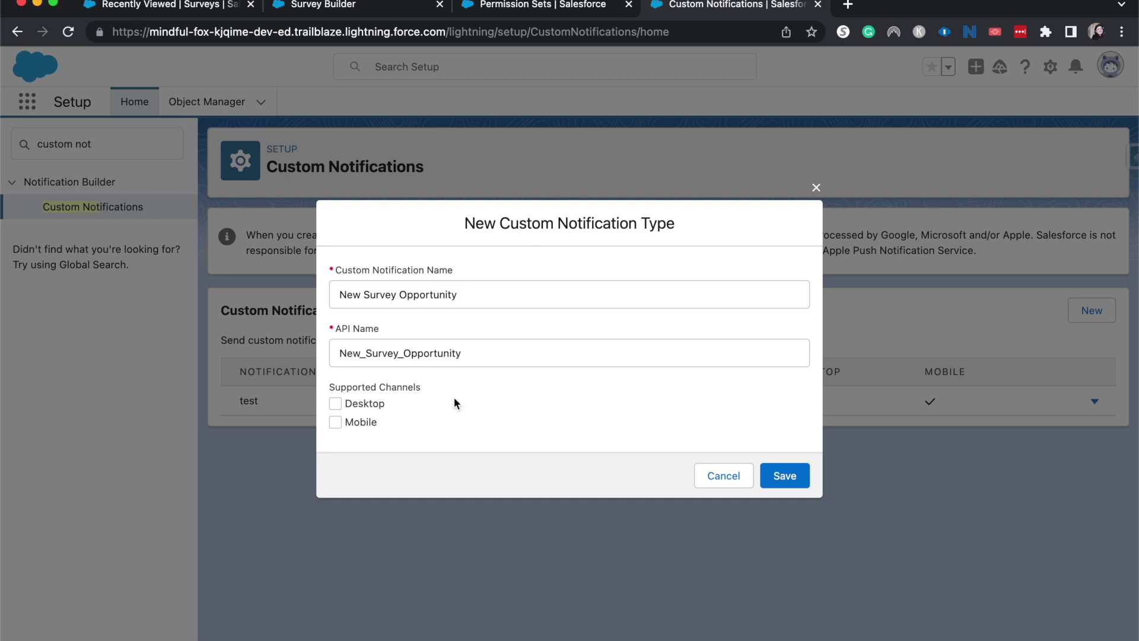
left_click(336, 421)
left_click(795, 474)
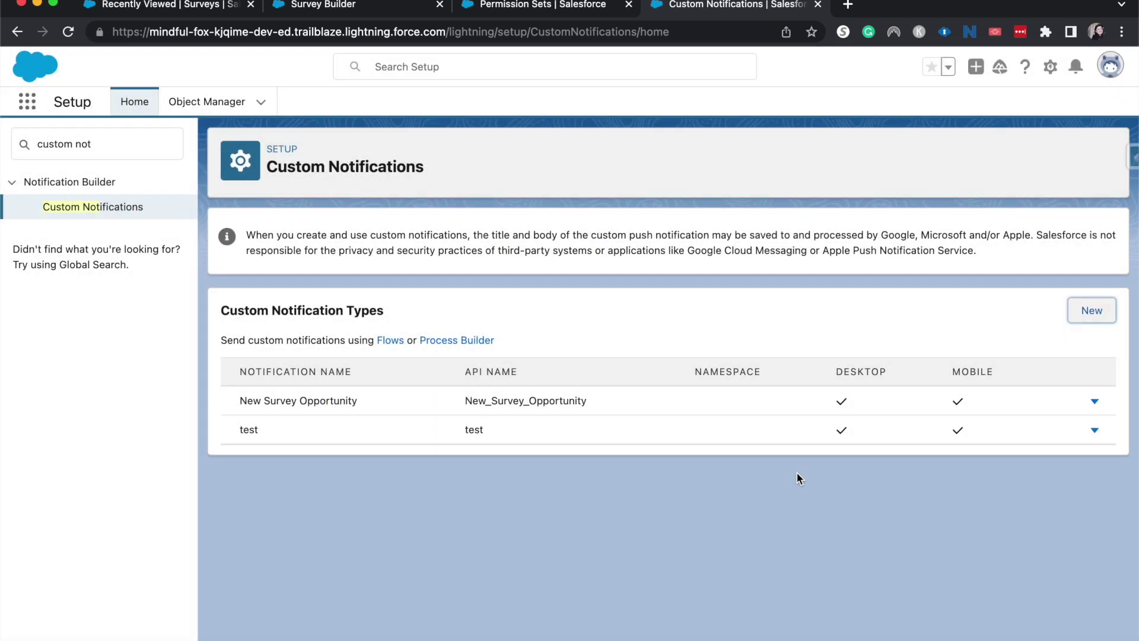
Create Version 3 of Create new opp and open its Survey Data Mapping from Advanced Settings.
left_click(313, 12)
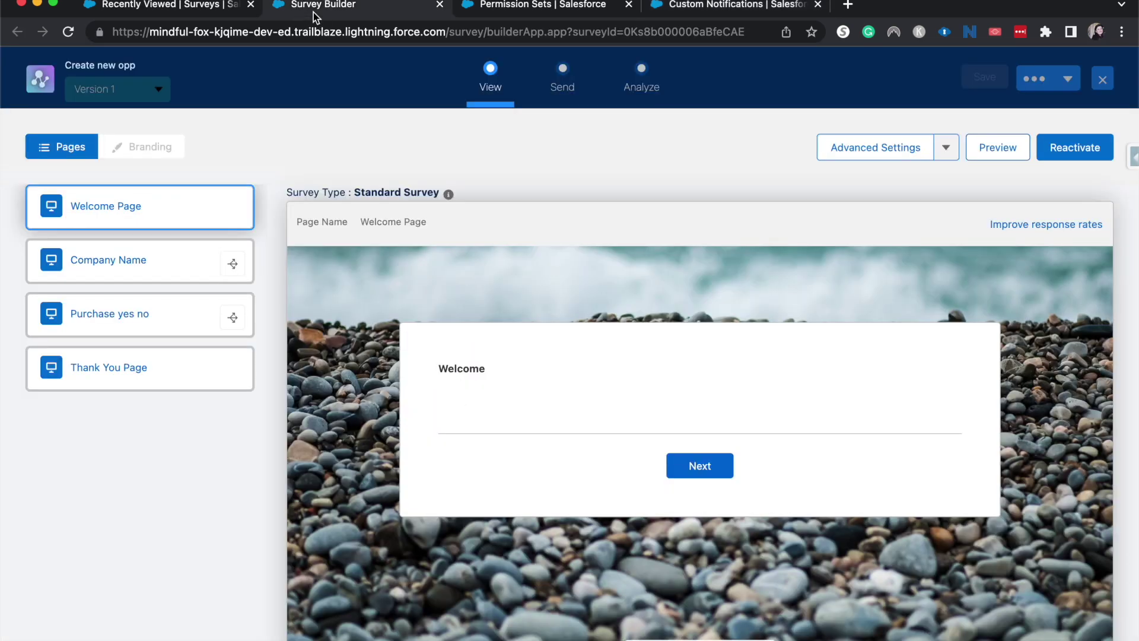
left_click(1063, 87)
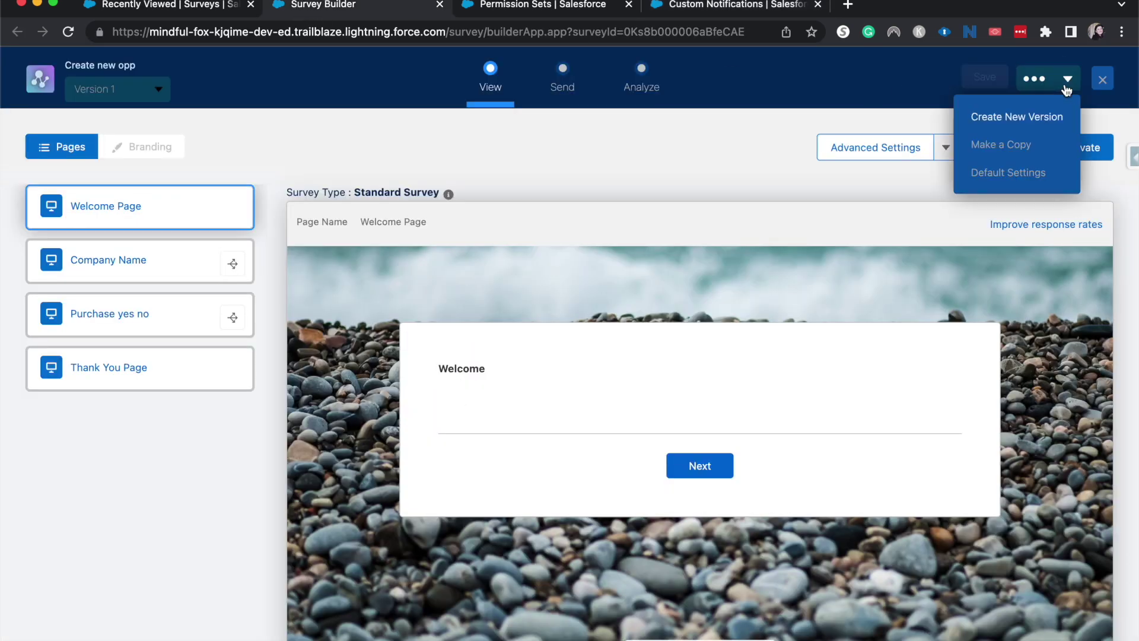
left_click(1022, 121)
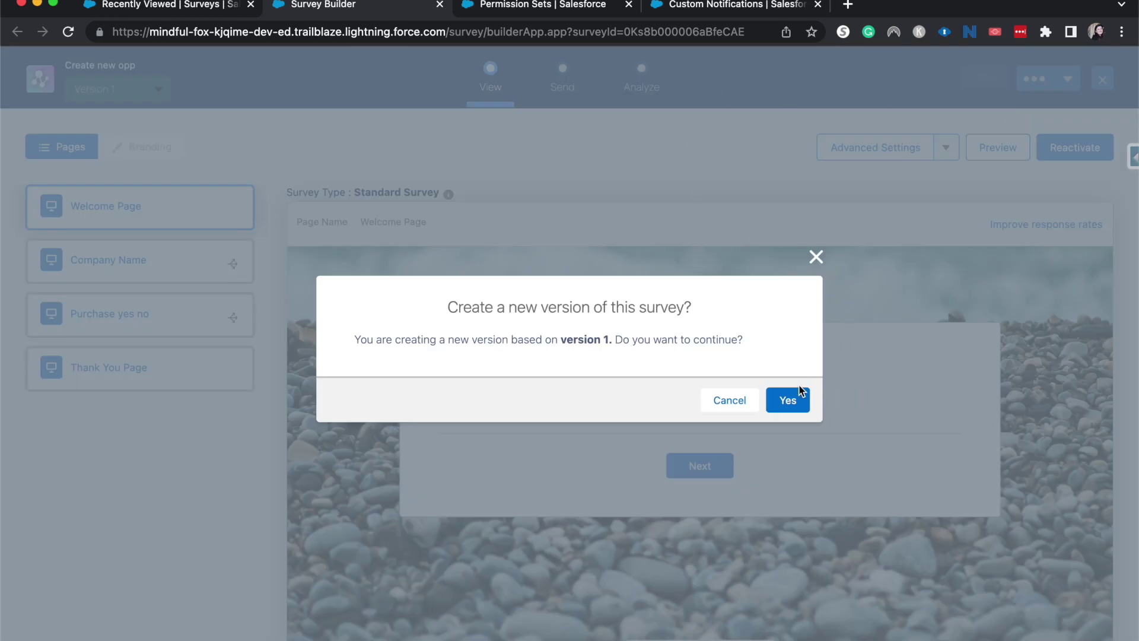
left_click(792, 399)
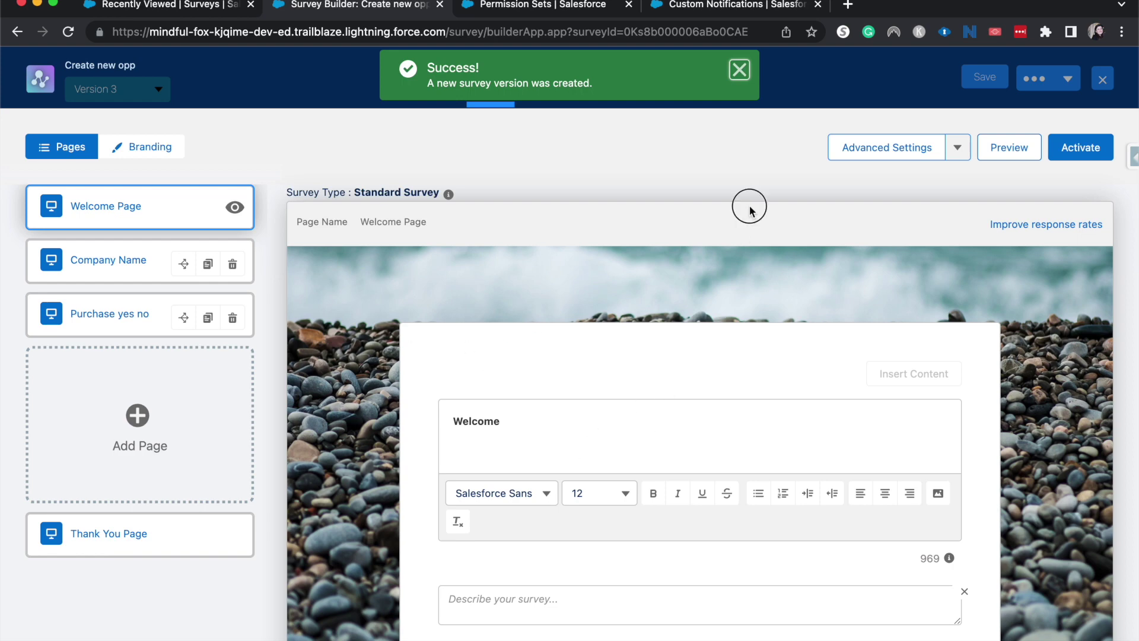
left_click(955, 149)
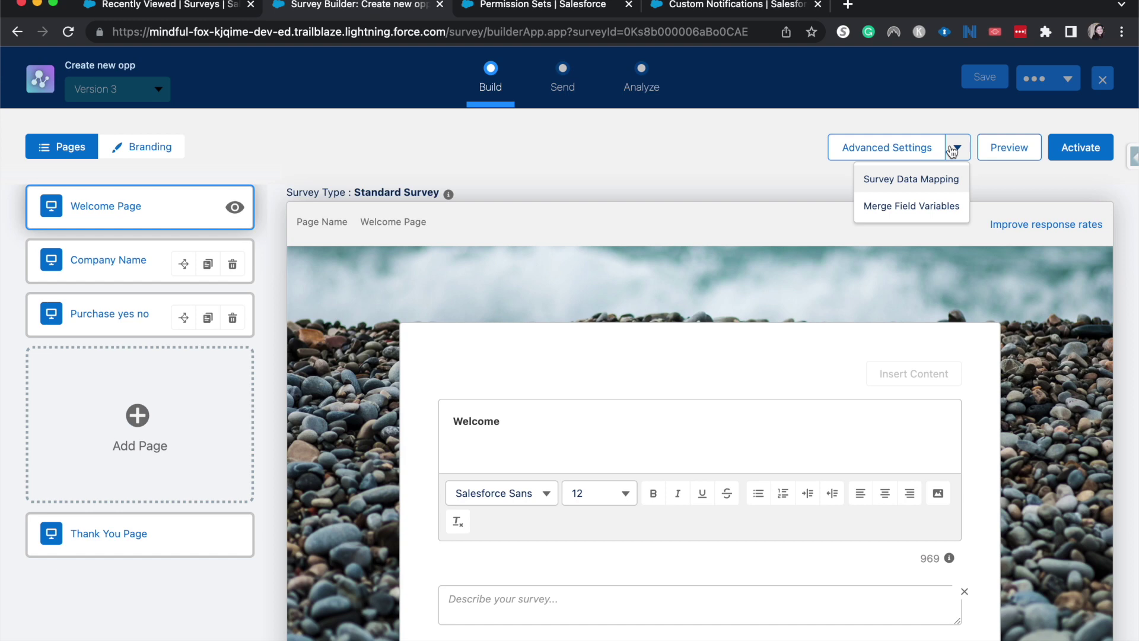
left_click(935, 179)
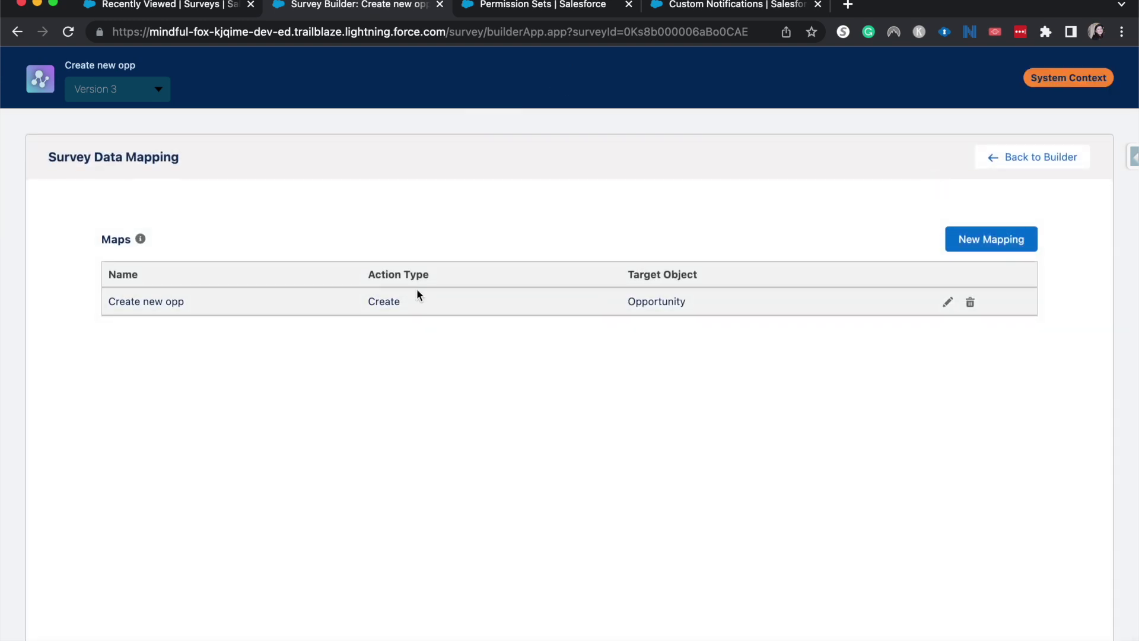
Start a new data mapping named 'Notify of new opp'.
left_click(964, 239)
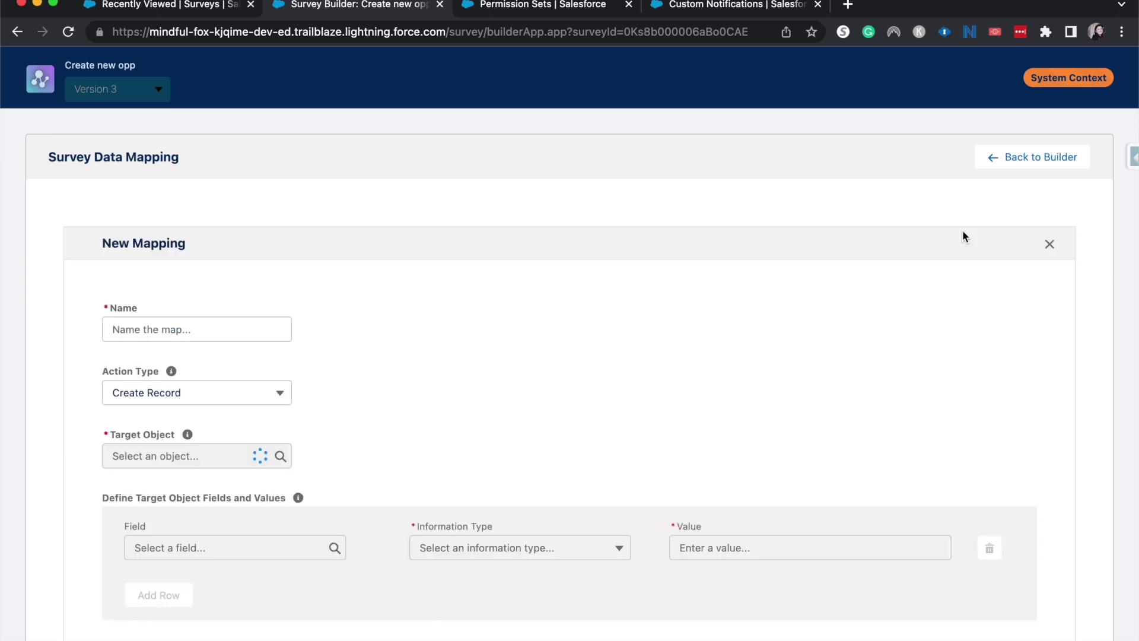
left_click(248, 327)
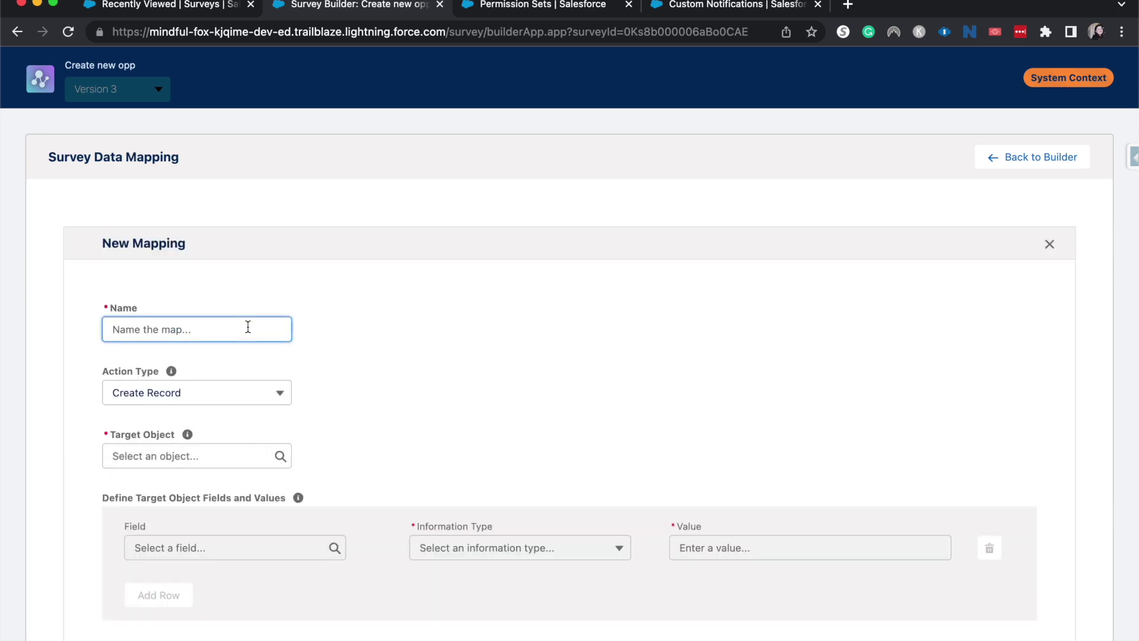
type("Notify of new opp")
Set Action Type to Send Custom Notification, type New Survey Opportunity, triggered based on conditions.
left_click(232, 398)
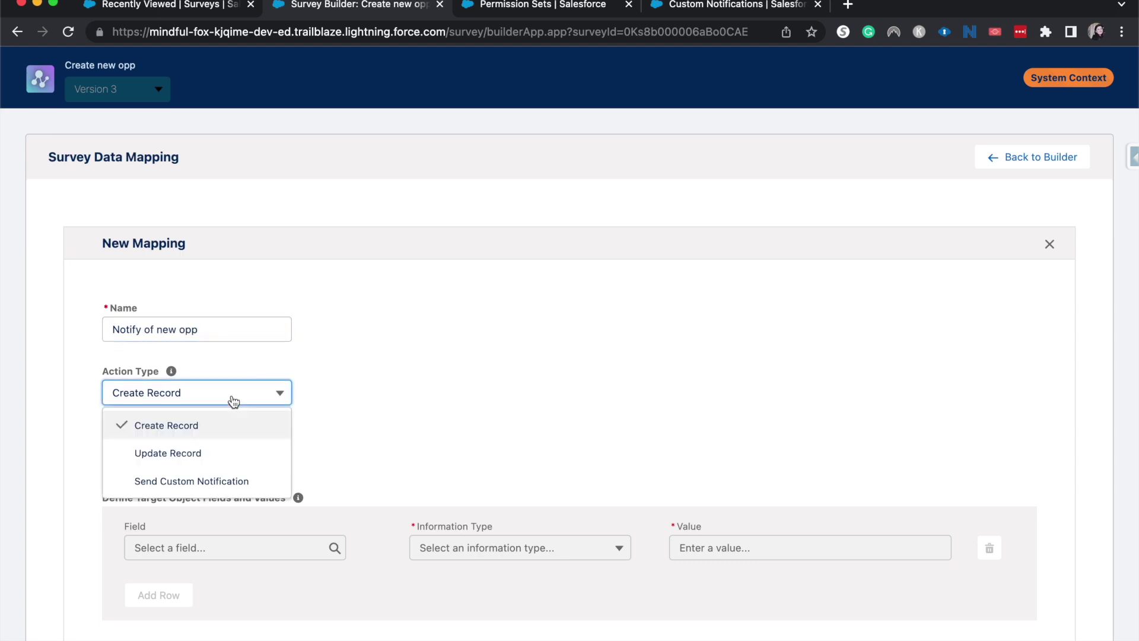
left_click(214, 482)
left_click(200, 467)
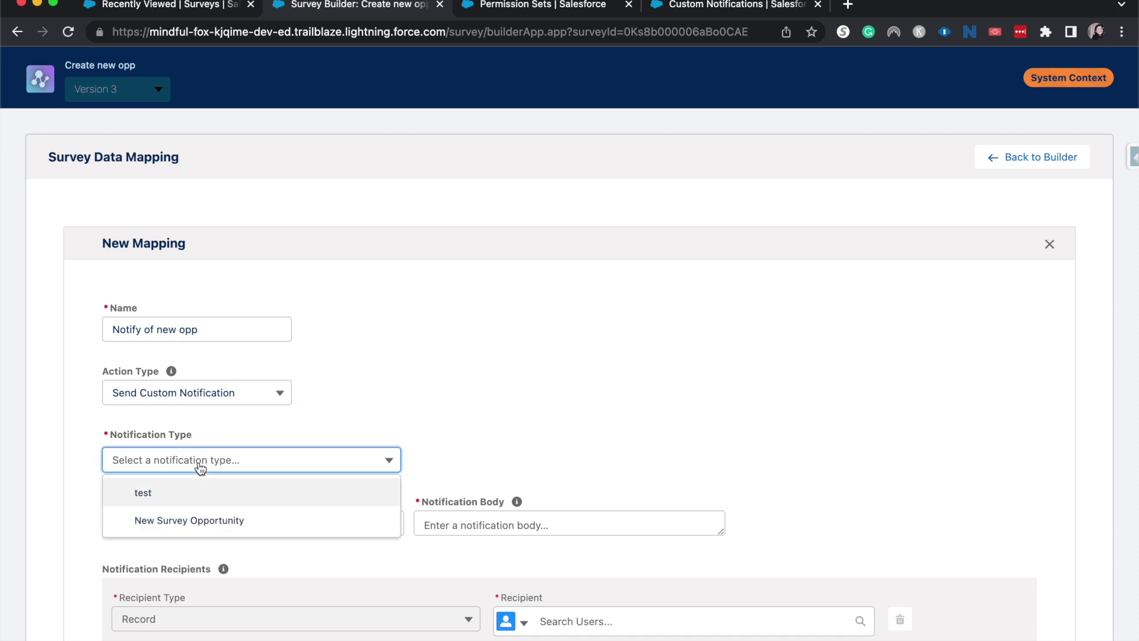
left_click(236, 522)
left_click(235, 522)
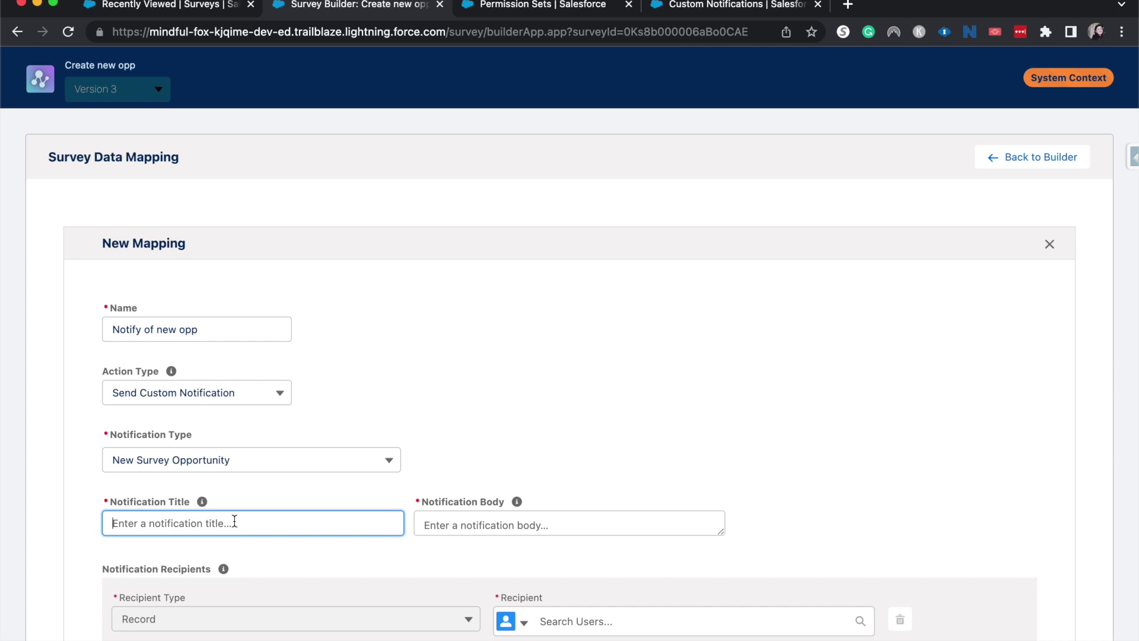
scroll(234, 522, "down", 3)
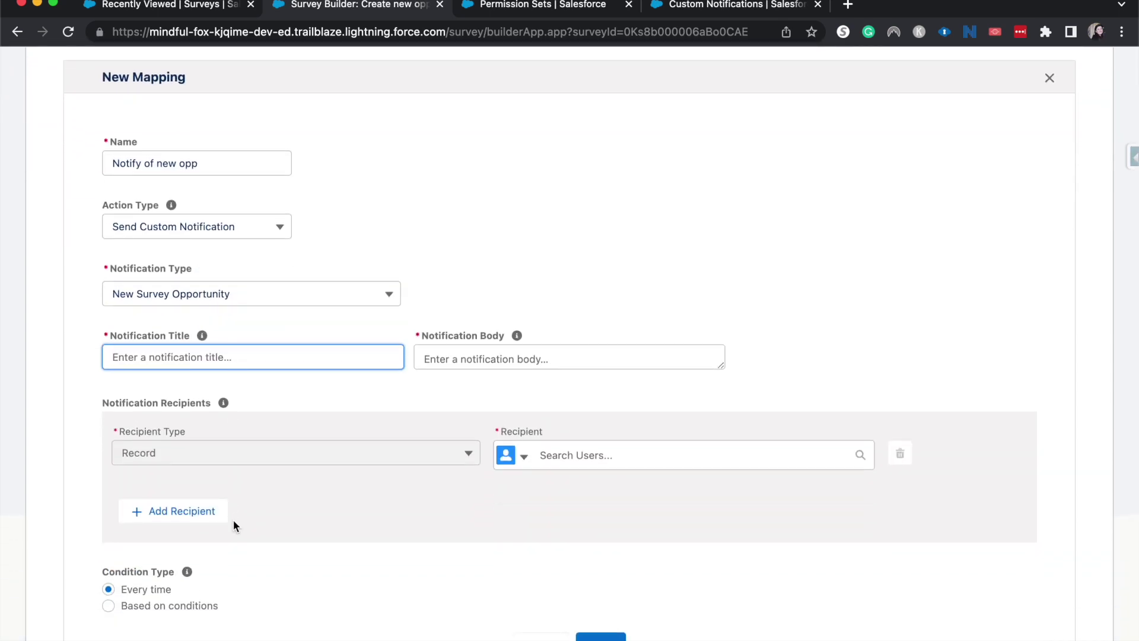
left_click(155, 564)
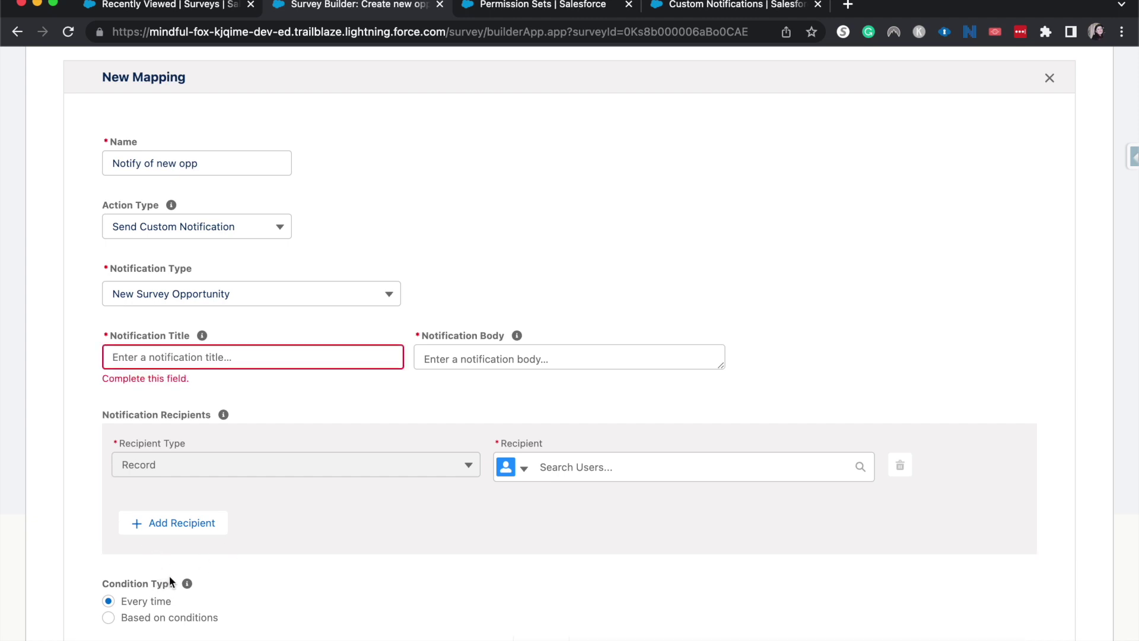
mouse_move(184, 584)
left_click(108, 617)
Keep the All Conditions Are Met logic and add a condition row.
scroll(108, 622, "down", 3)
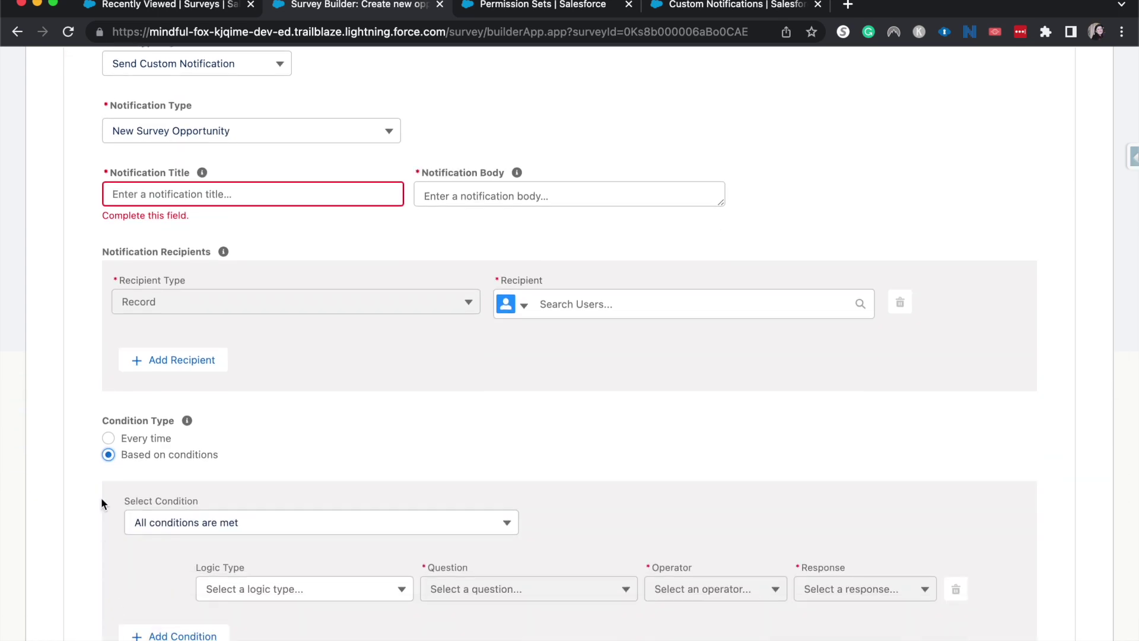
scroll(322, 544, "down", 1)
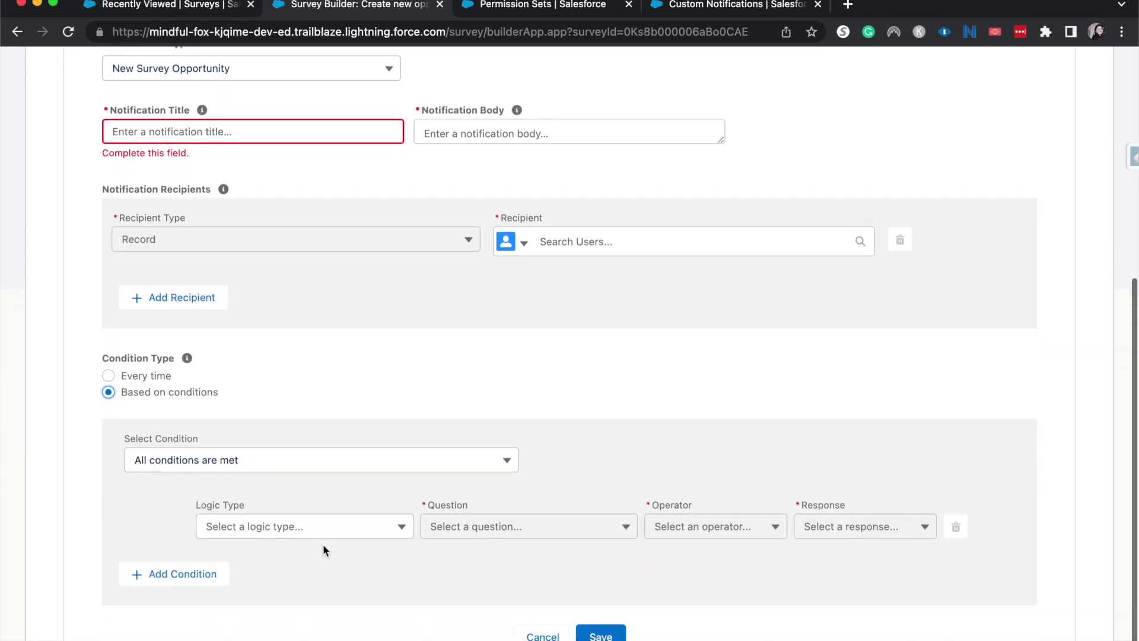
left_click(269, 468)
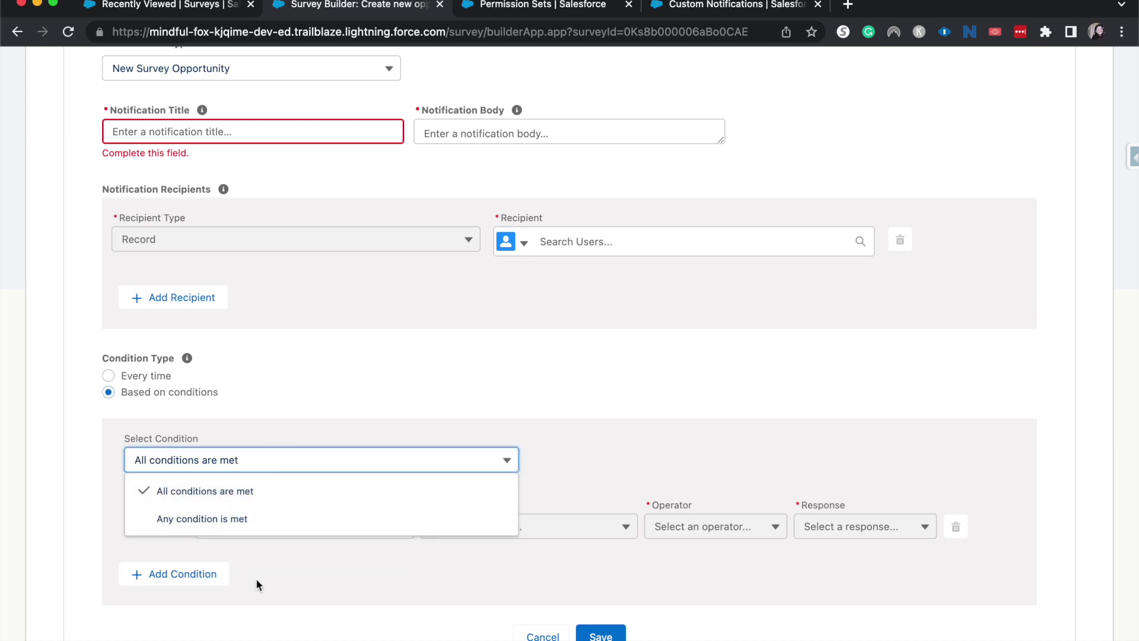
left_click(286, 575)
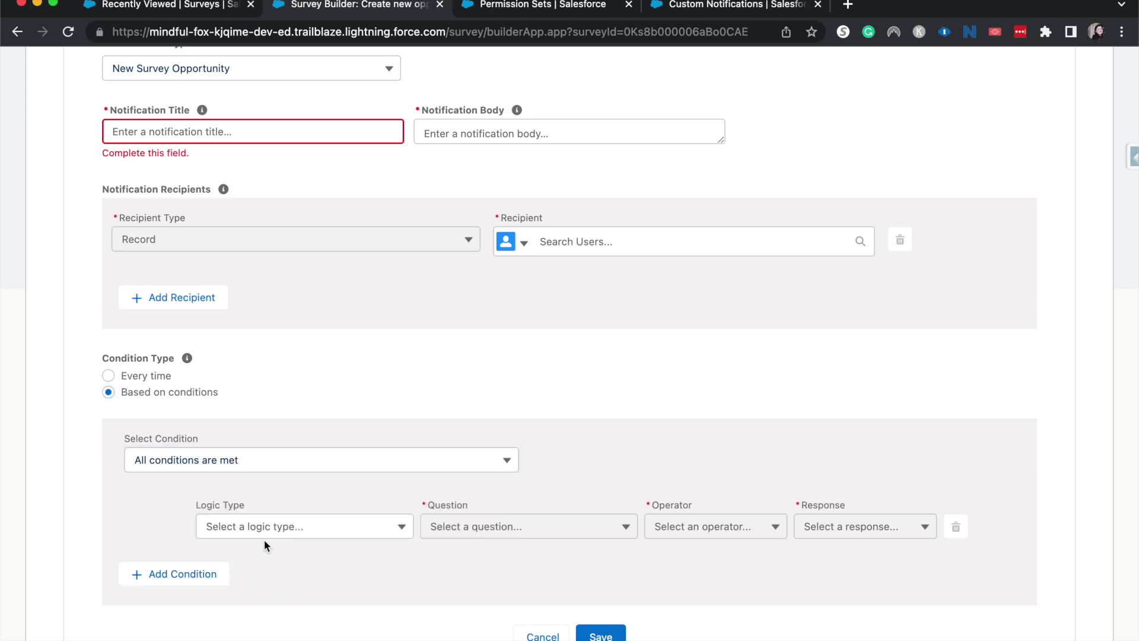
left_click(224, 575)
Set the condition: Response to Question on the purchase-more question equals Yes.
left_click(294, 522)
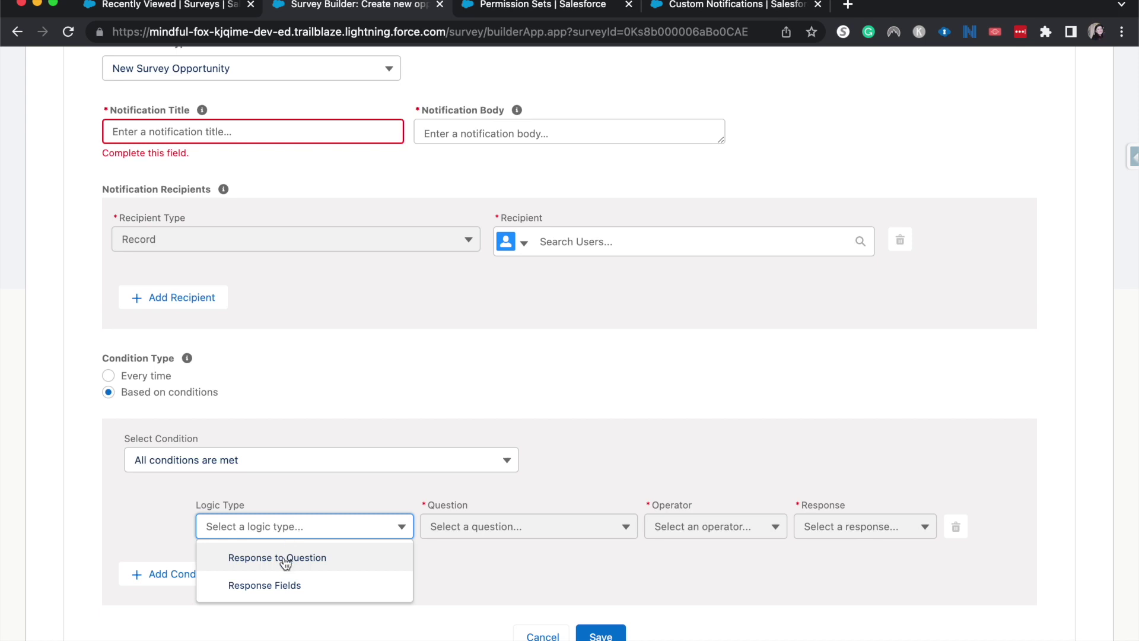
left_click(286, 560)
left_click(475, 531)
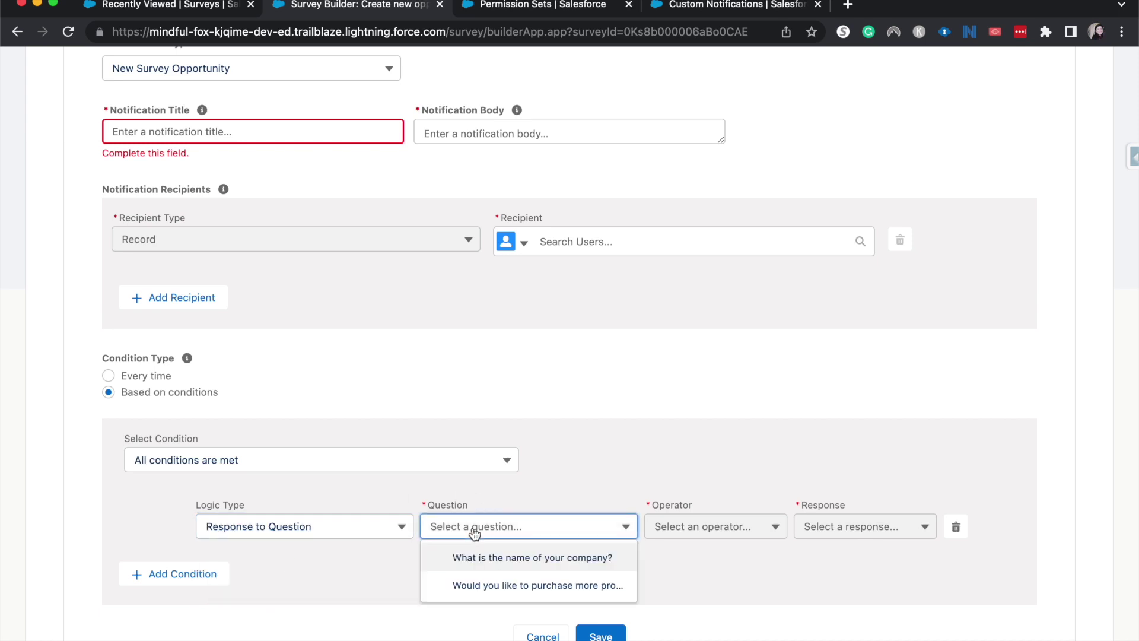
left_click(532, 584)
left_click(669, 530)
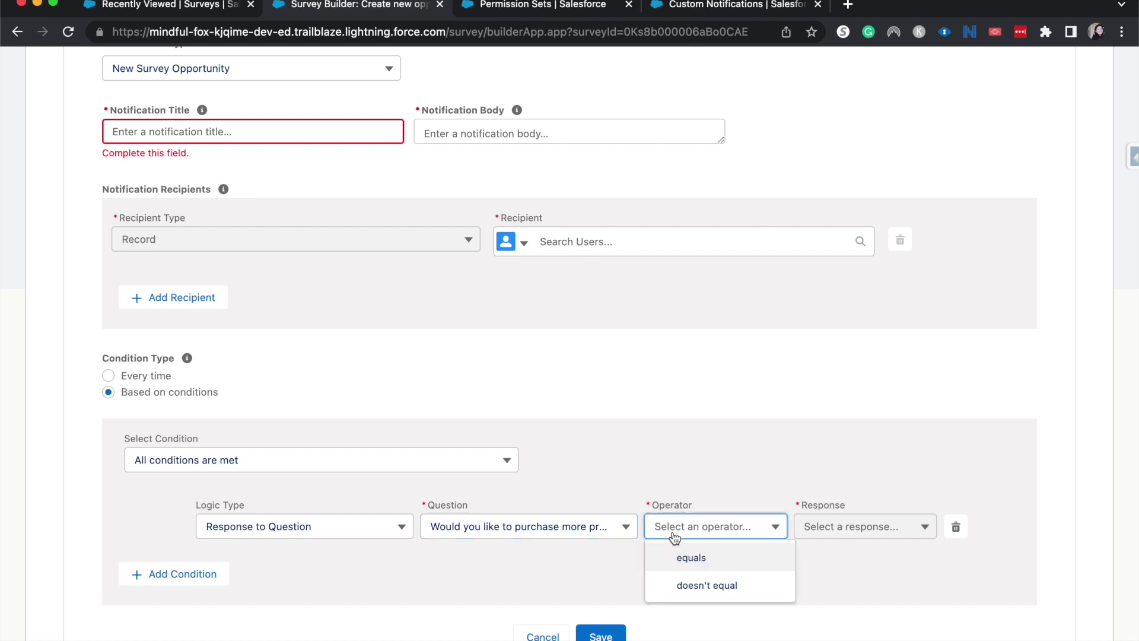
left_click(671, 555)
left_click(850, 520)
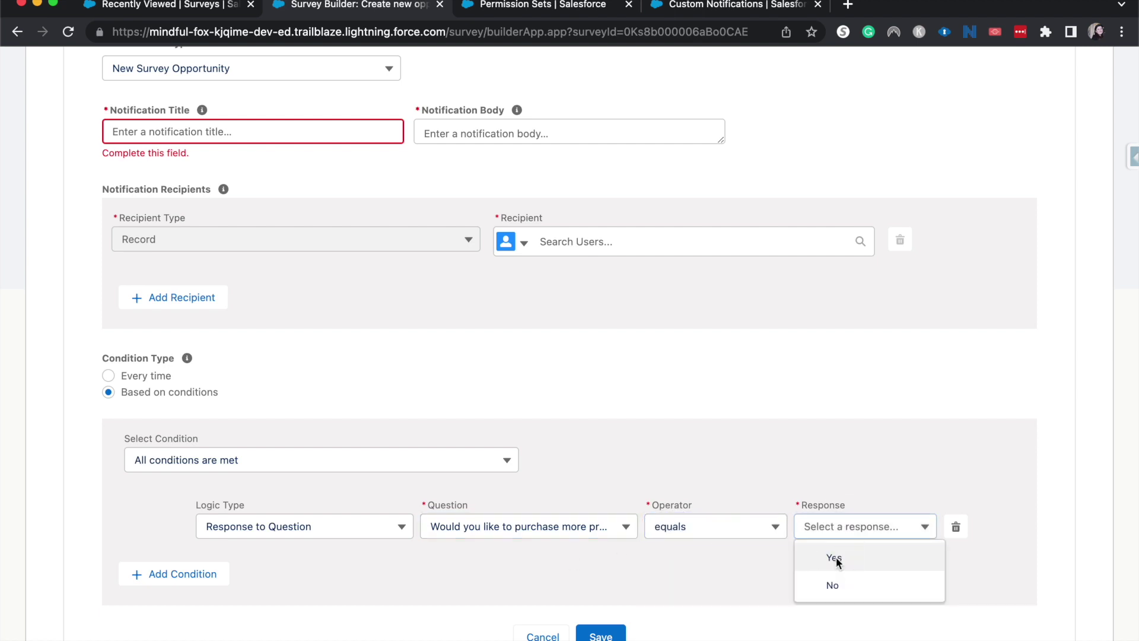
left_click(835, 555)
scroll(684, 396, "up", 3)
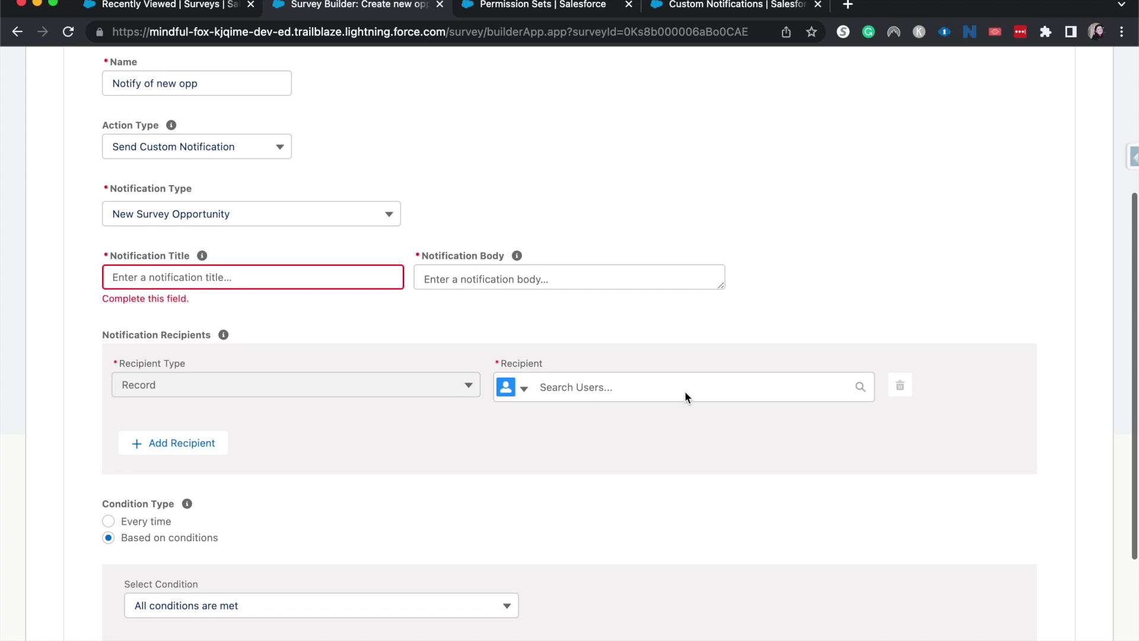
scroll(462, 450, "down", 2)
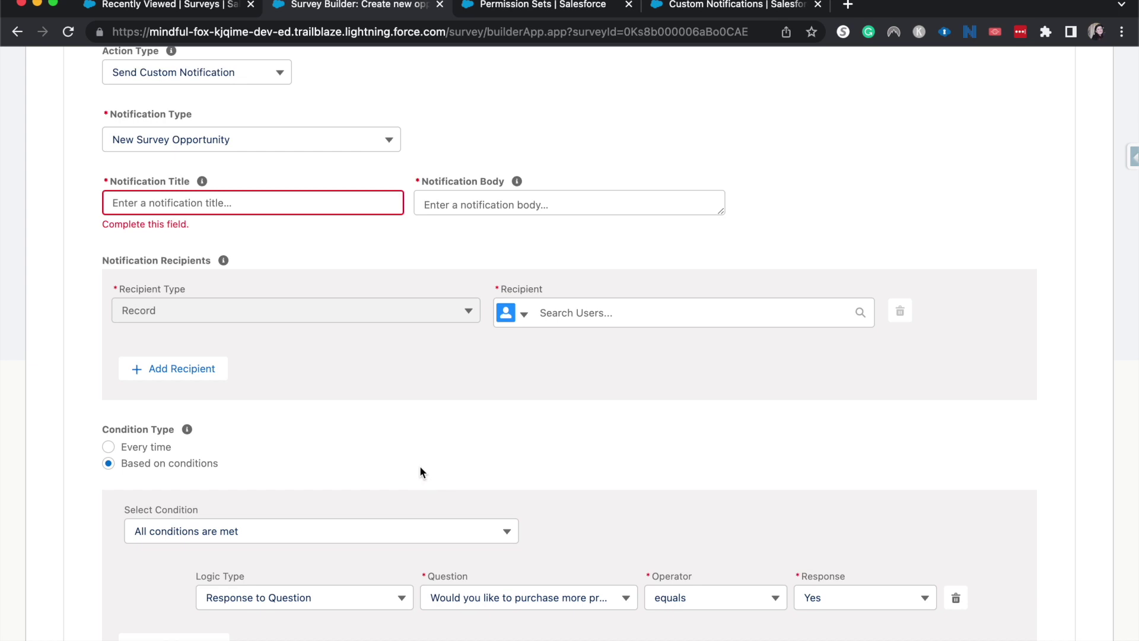
left_click(220, 210)
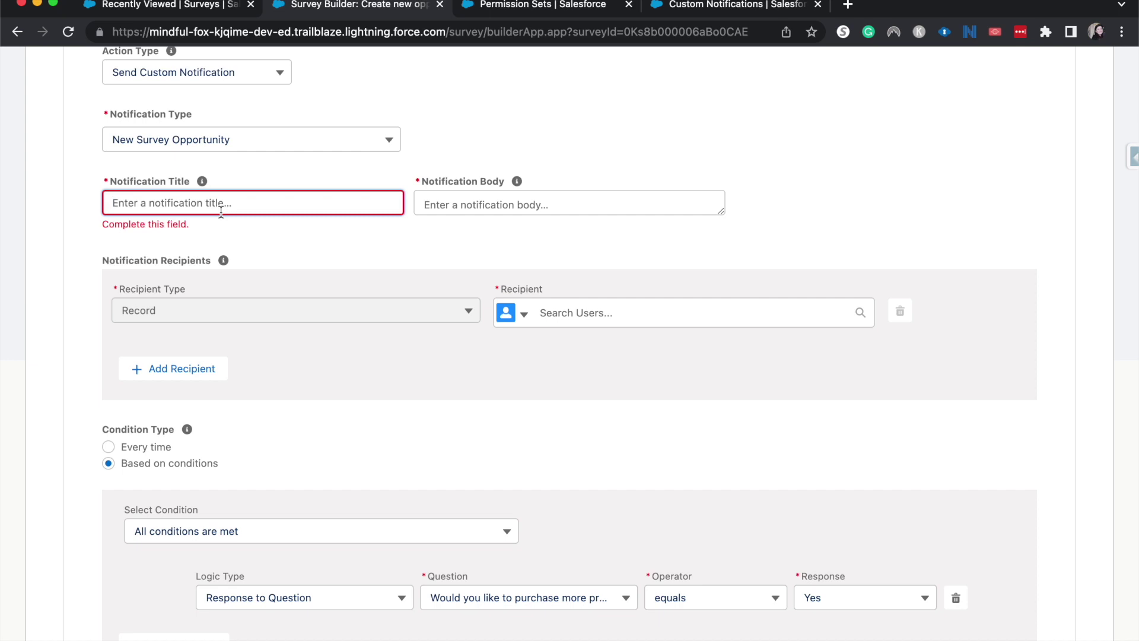
Title the notification 'New Survey Opp' with body 'Hey! There is a shiny new opportunity from our survey! Check it out!'.
type("New Survey Opp")
key("Tab")
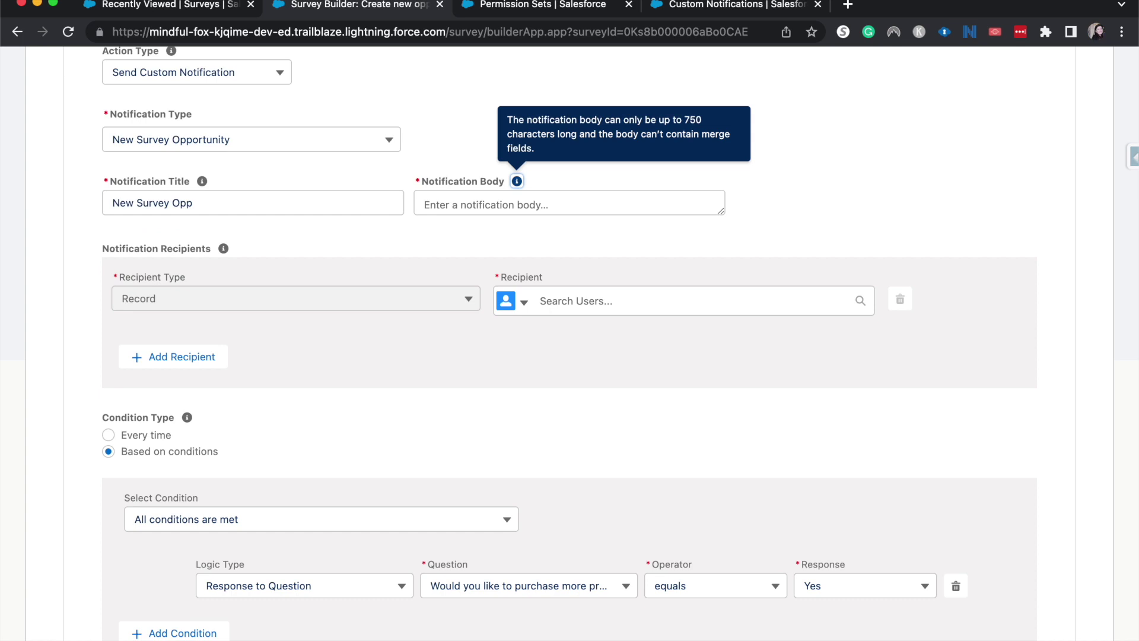
left_click(433, 196)
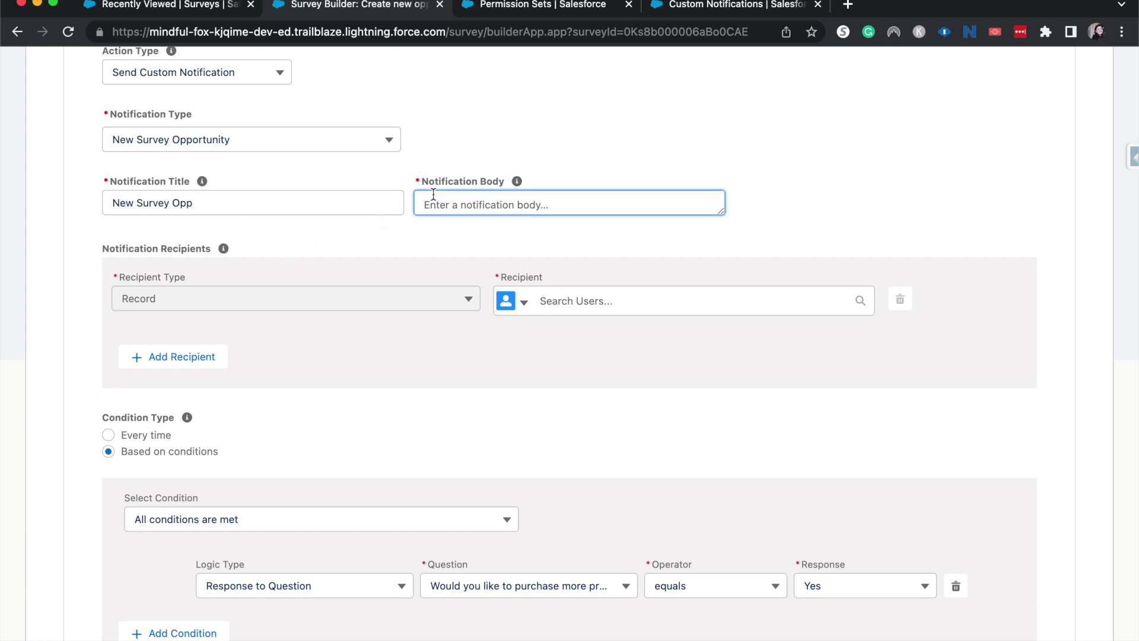
type("Hey! There is a shiny new opportu")
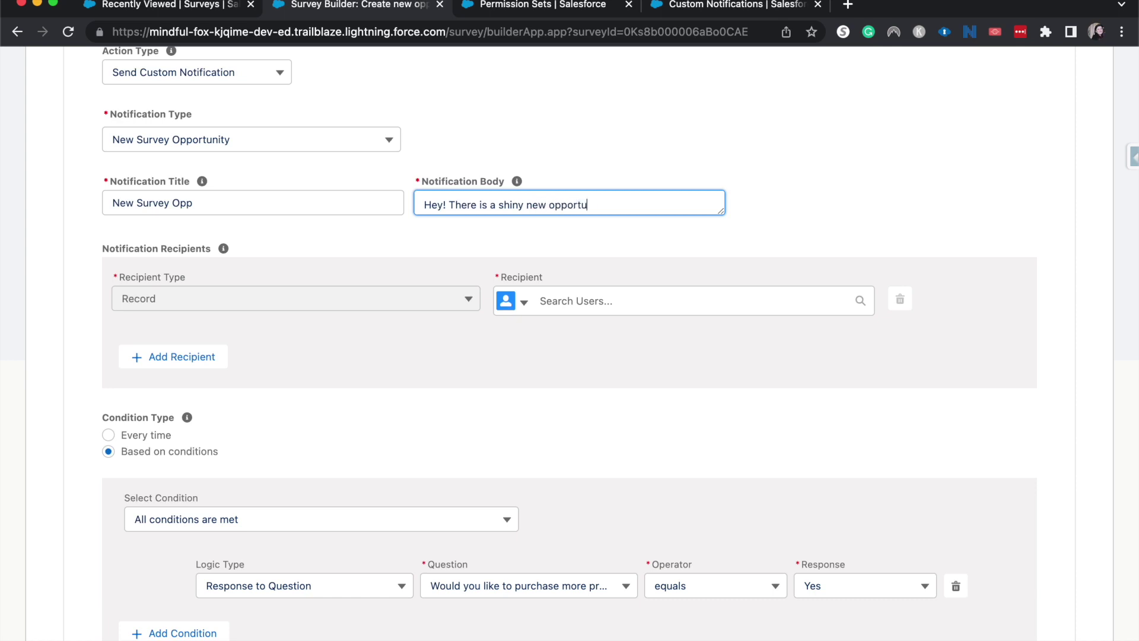
type("nity from our survey")
key("BackSpace")
type("! Check it out")
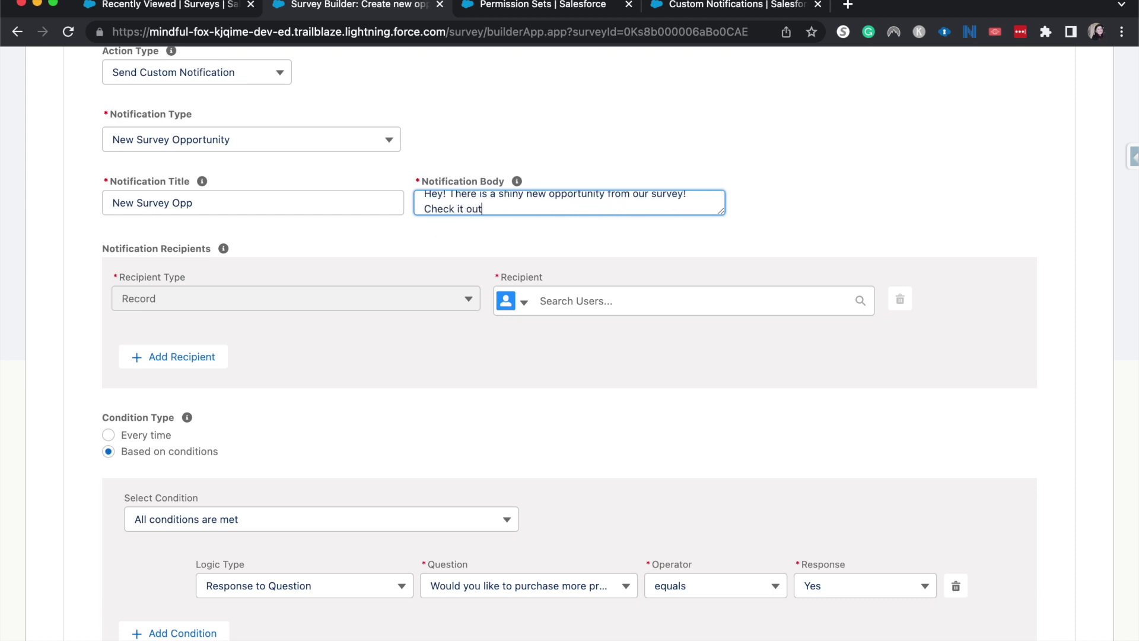
type("!")
left_click(405, 274)
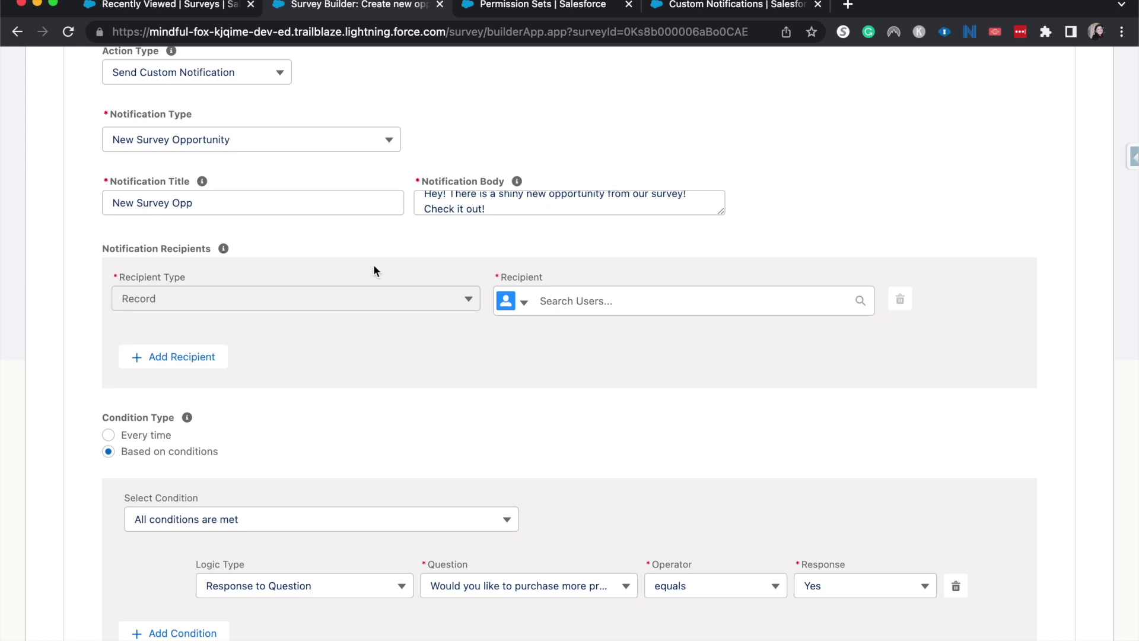
Set the recipient type to Users and pick the matching user from the search.
scroll(297, 230, "up", 1)
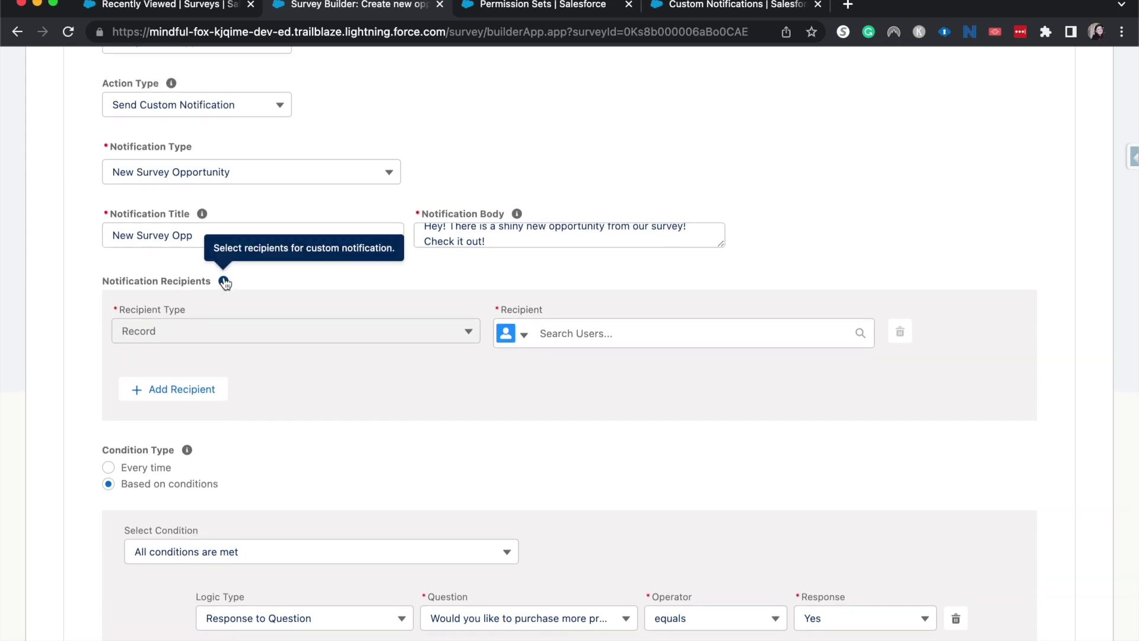
left_click(525, 335)
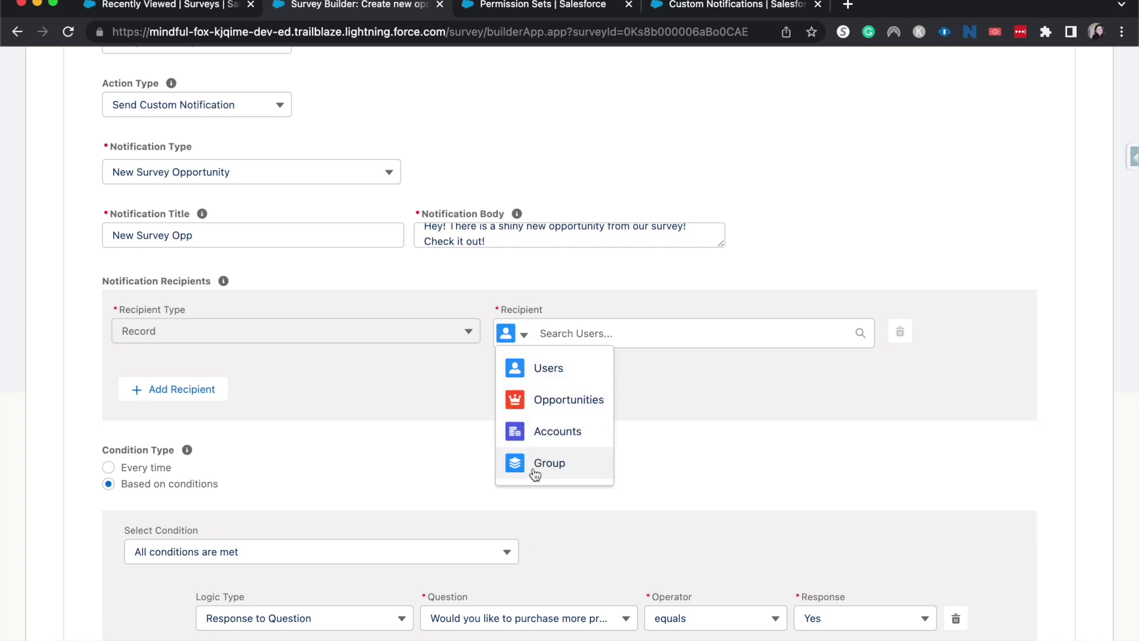
scroll(558, 487, "down", 1)
left_click(555, 339)
left_click(590, 313)
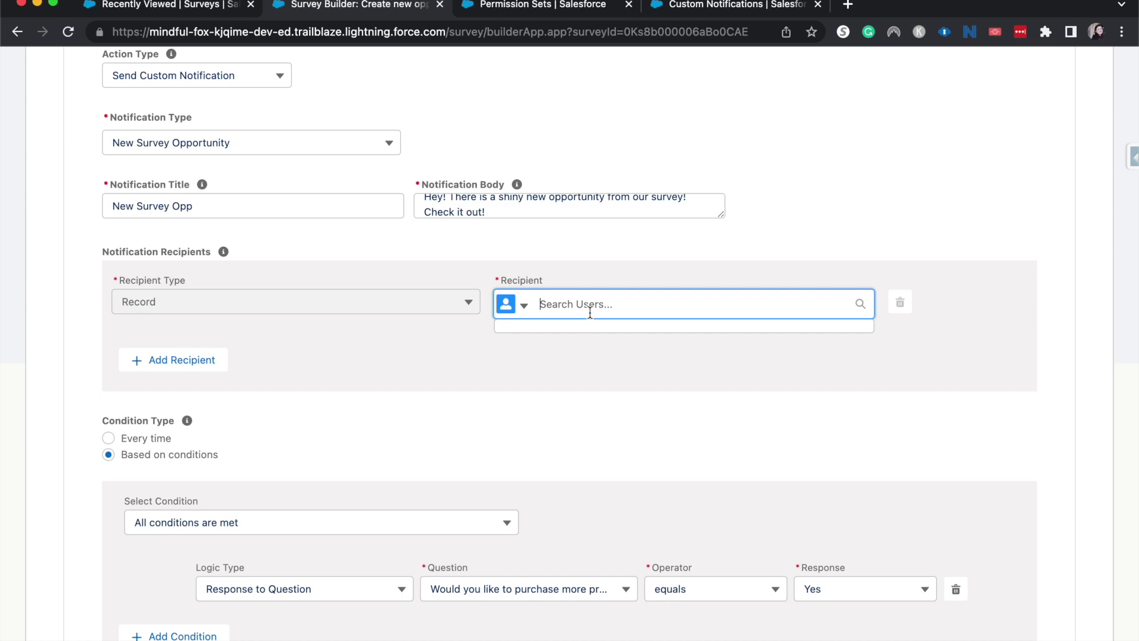
type("em")
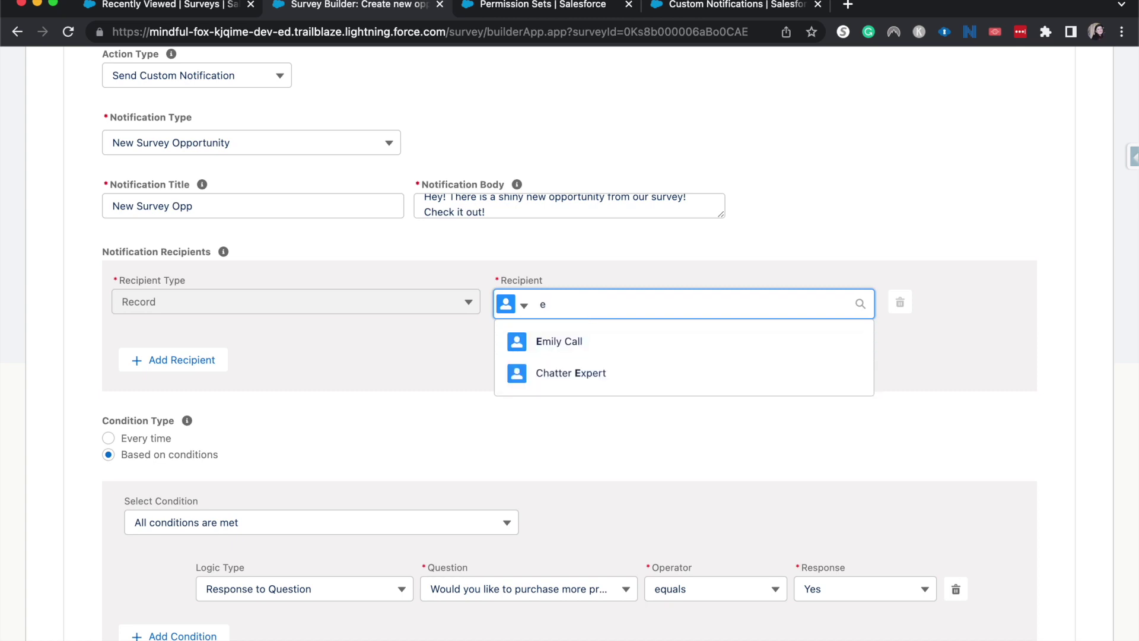
left_click(587, 332)
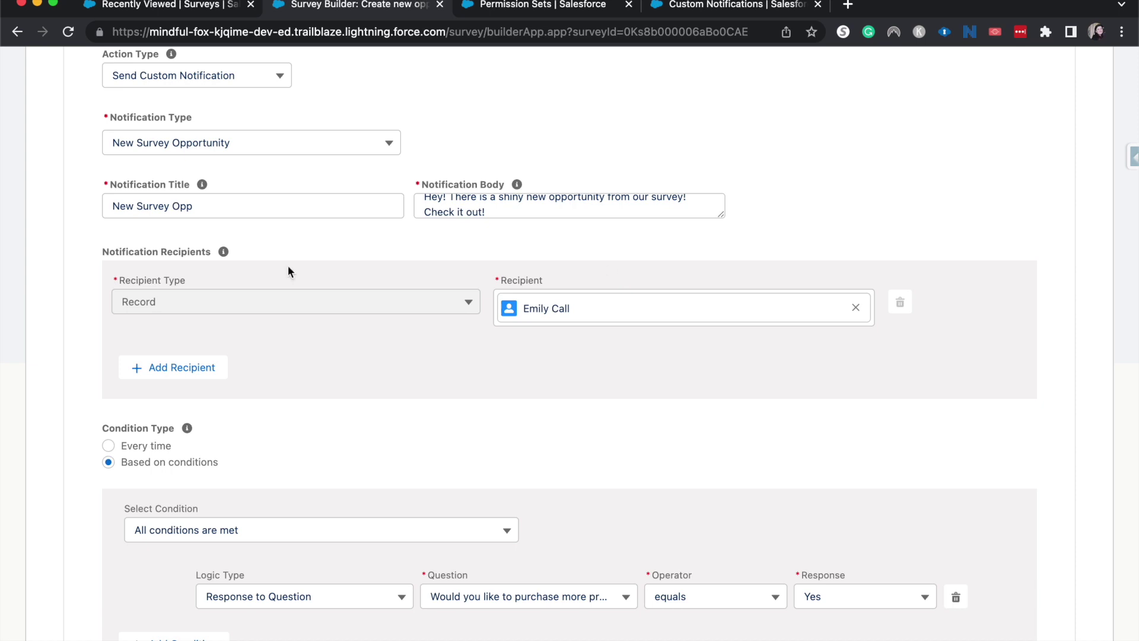
Remove the extra empty recipient row, save the mapping, and return to Survey Builder.
left_click(133, 367)
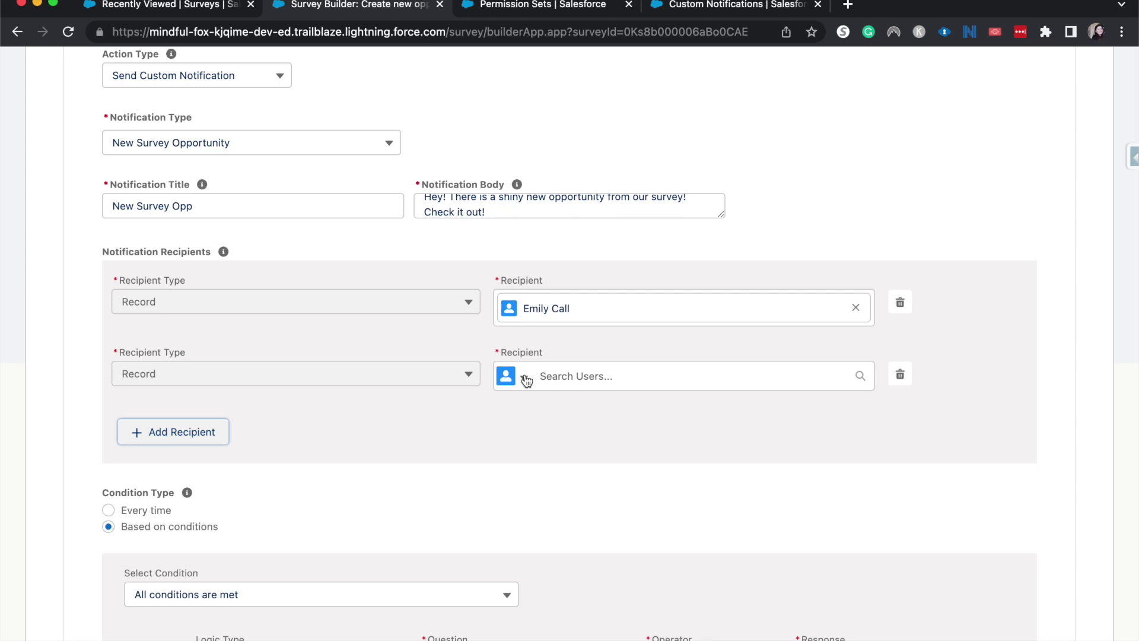
left_click(900, 374)
left_click(609, 581)
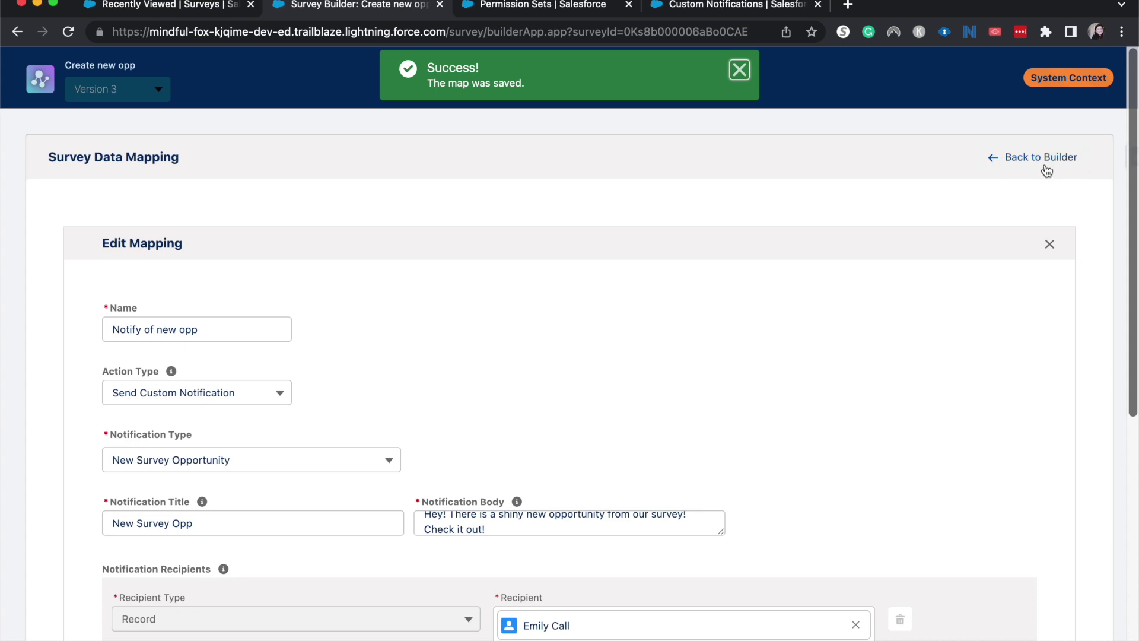
left_click(1046, 169)
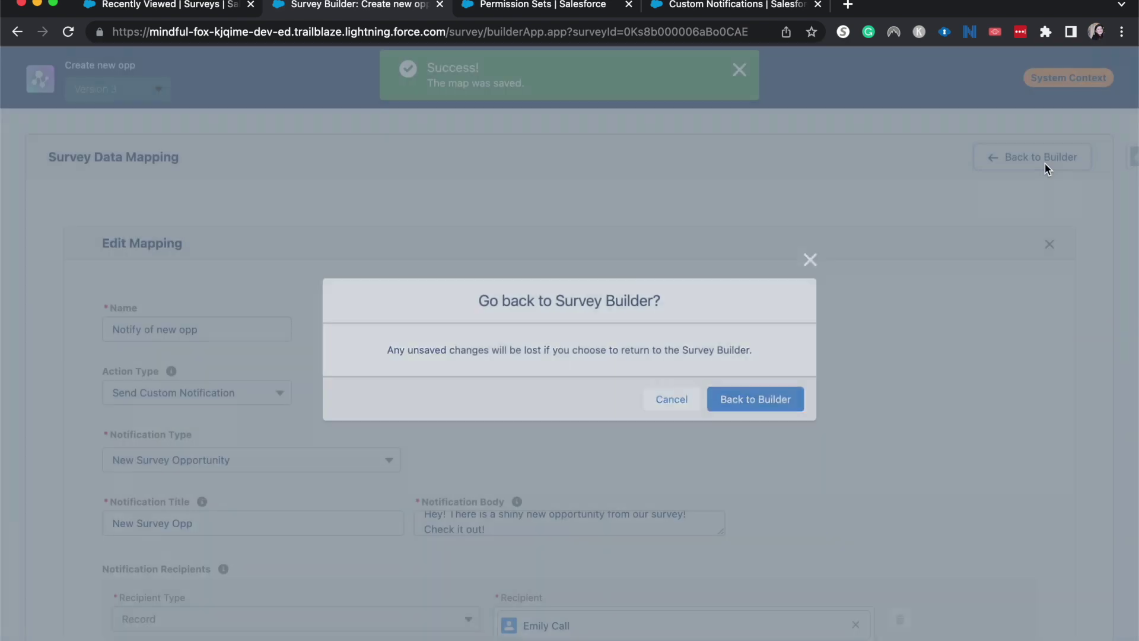
left_click(765, 403)
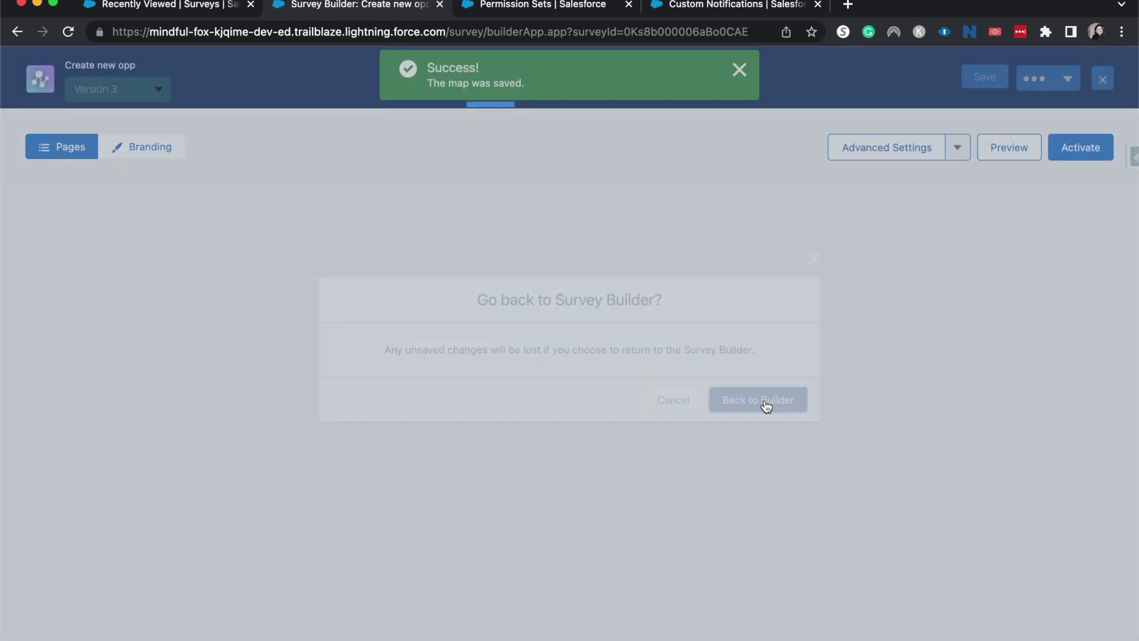